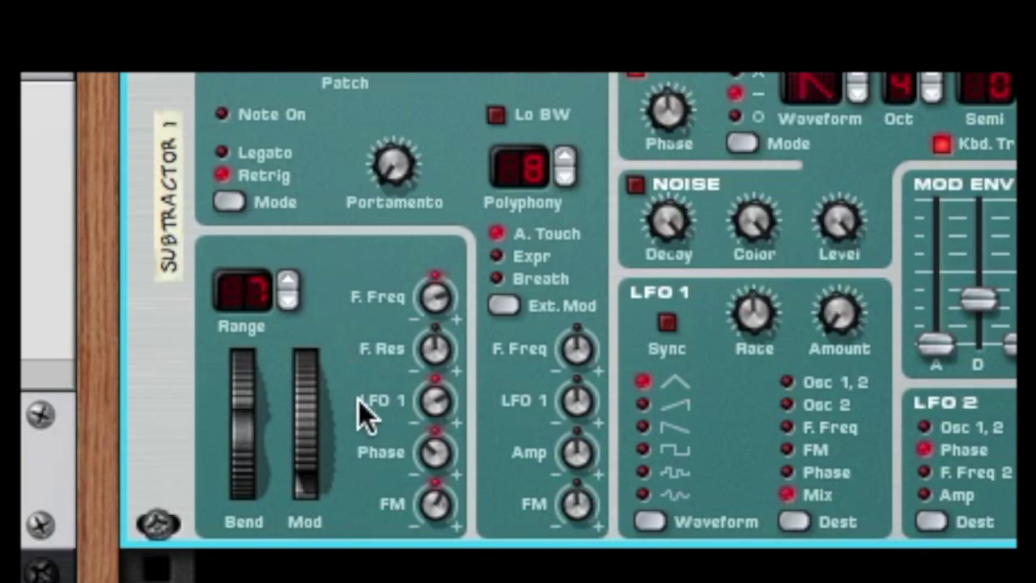
# - Try the modulation wheel's travel and return it to its minimum
pyautogui.click(309, 459)
pyautogui.moveTo(309, 459); pyautogui.dragTo(306, 527)
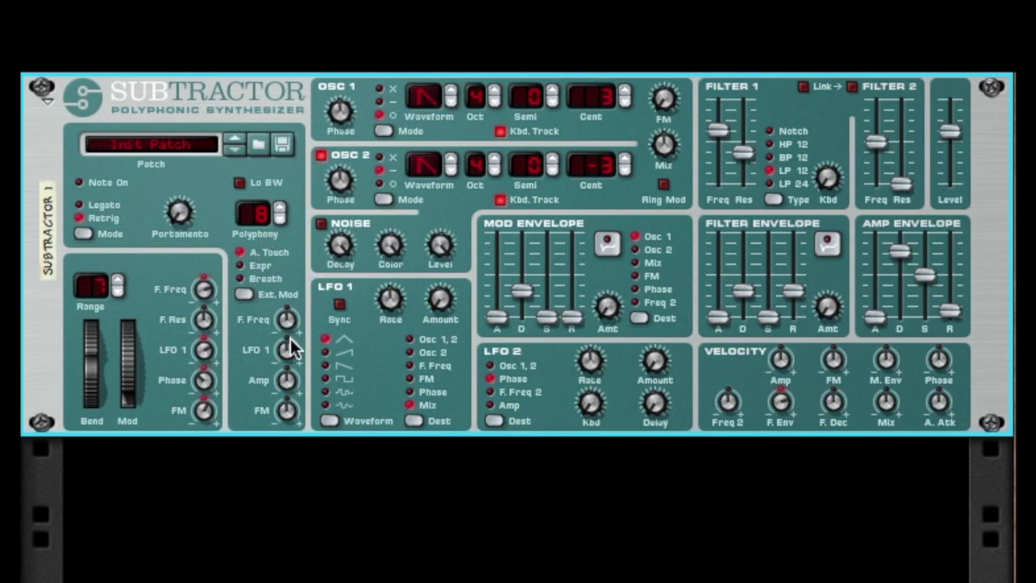
# - Turn the external modulation filter frequency amount negative, trying Expr and Breath as the modulation source
pyautogui.moveTo(288, 318); pyautogui.dragTo(295, 394)
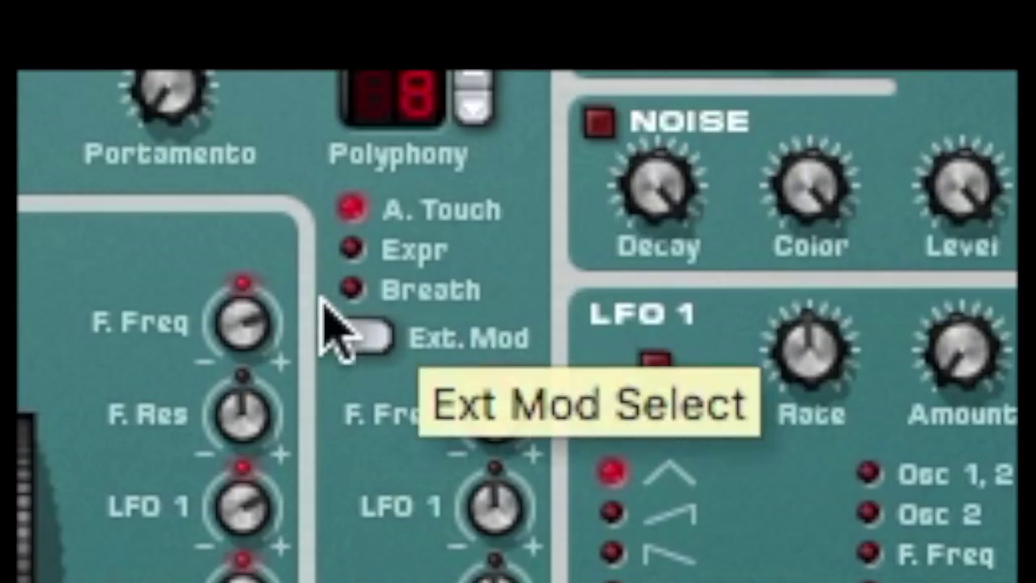
pyautogui.click(348, 249)
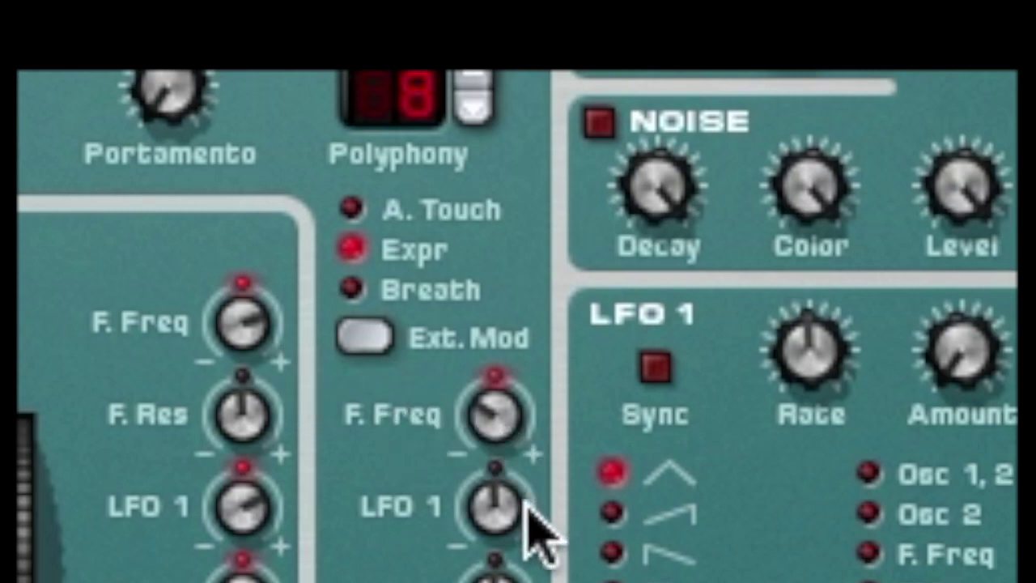
pyautogui.click(352, 289)
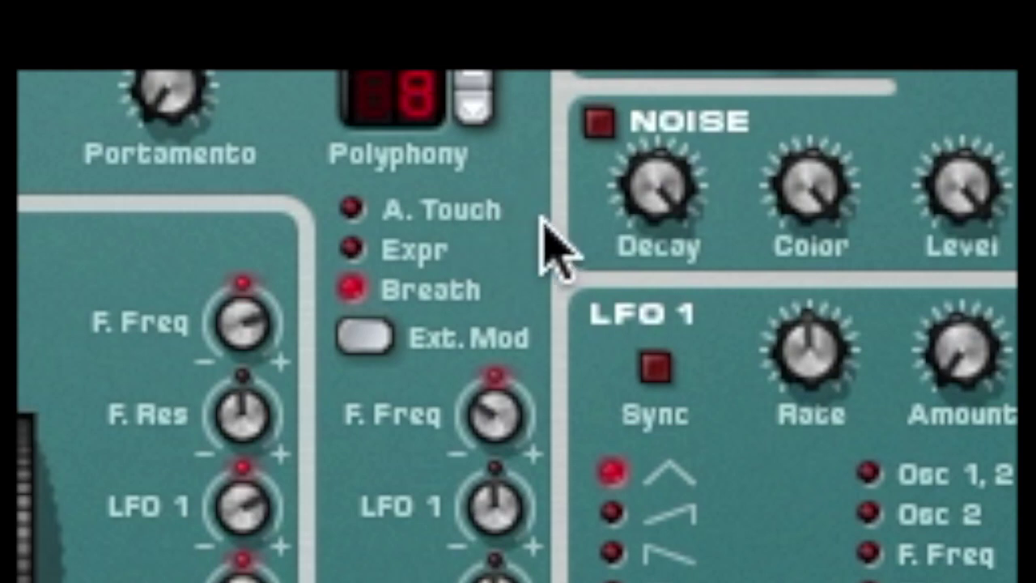
# - Readjust the external modulation filter frequency amount to its neutral centre and select A. Touch as the source
pyautogui.moveTo(486, 429); pyautogui.dragTo(516, 290)
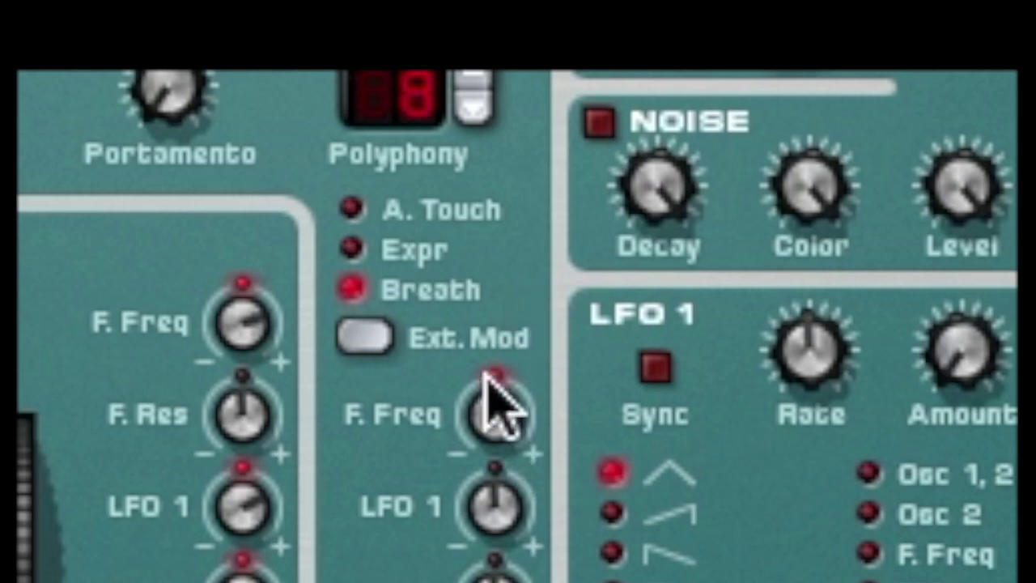
pyautogui.moveTo(515, 429); pyautogui.dragTo(502, 455)
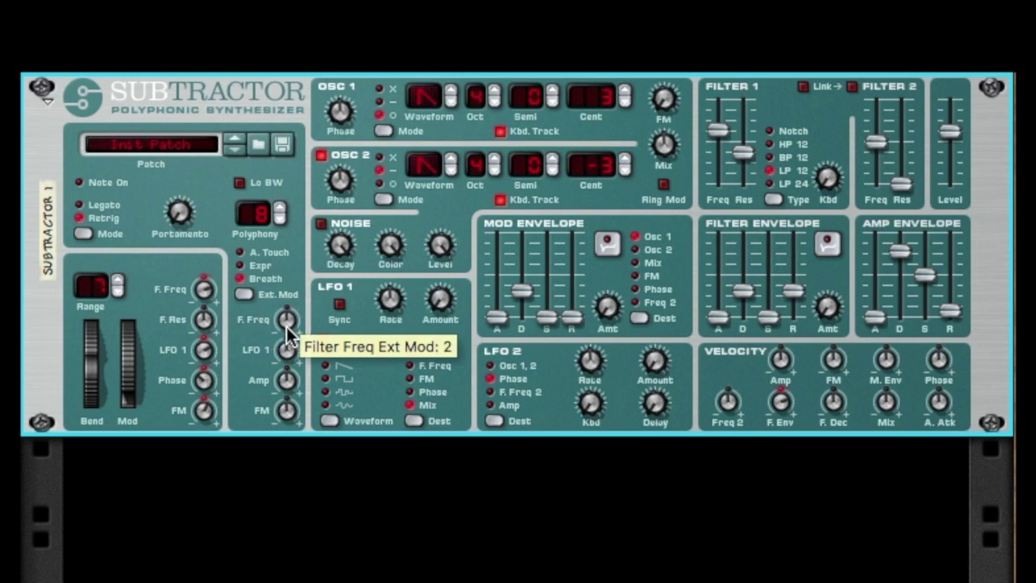
pyautogui.moveTo(289, 332); pyautogui.dragTo(304, 382)
pyautogui.click(256, 250)
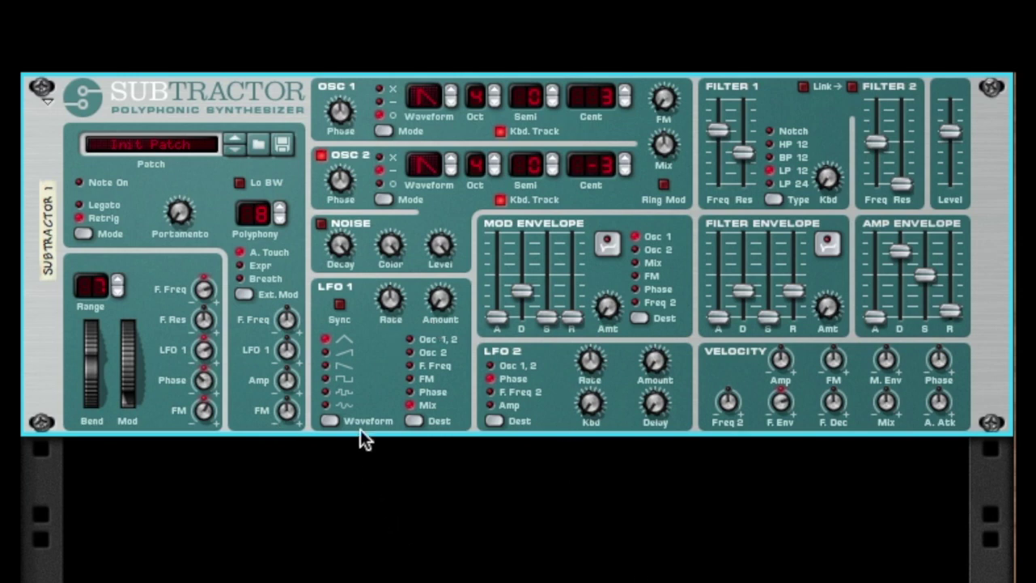
# - Adjust the external modulation amount for LFO 1 and LFO 1's own Amount, with Breath as the external modulation source
pyautogui.moveTo(286, 350)
pyautogui.mouseDown()
pyautogui.moveTo(291, 392)
pyautogui.moveTo(300, 319)
pyautogui.moveTo(298, 353)
pyautogui.mouseUp()
pyautogui.moveTo(448, 304)
pyautogui.mouseDown()
pyautogui.moveTo(442, 270)
pyautogui.moveTo(439, 300)
pyautogui.mouseUp()
pyautogui.click(244, 293)
pyautogui.click(244, 292)
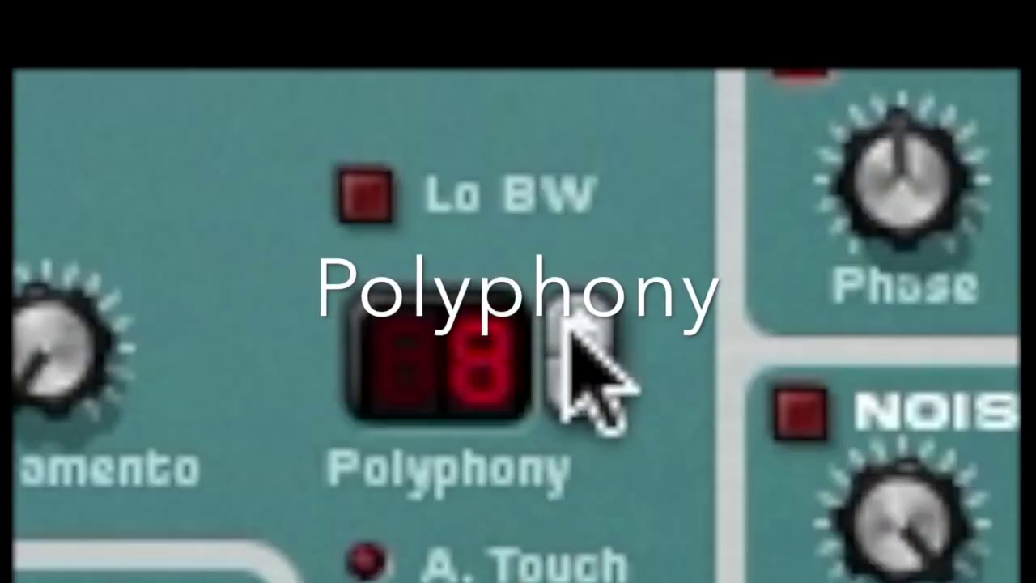
# - Set Polyphony to 1 and sweep Portamento up to 127 and back down to a low amount
pyautogui.click(567, 395)
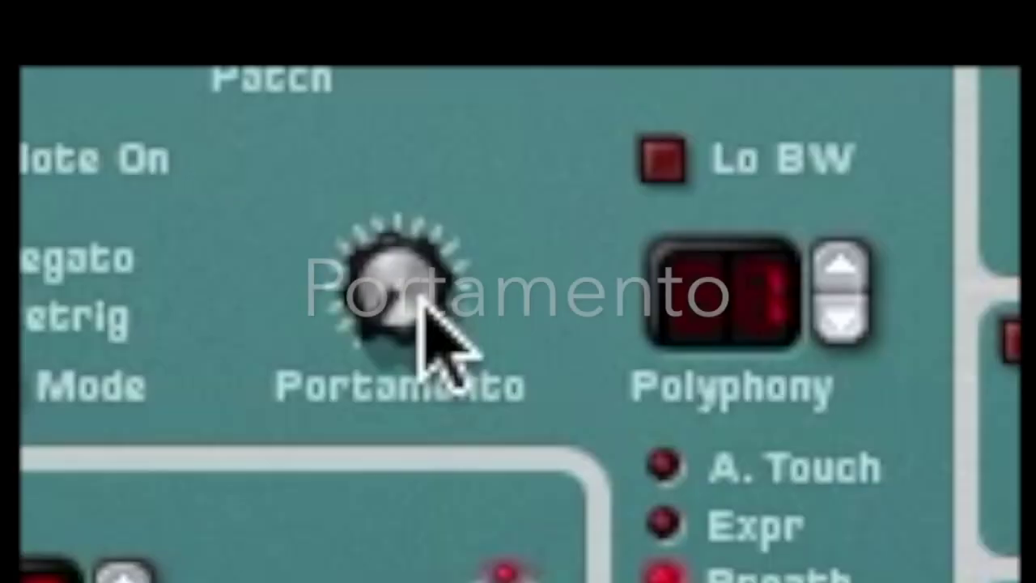
pyautogui.moveTo(429, 301); pyautogui.dragTo(461, 140)
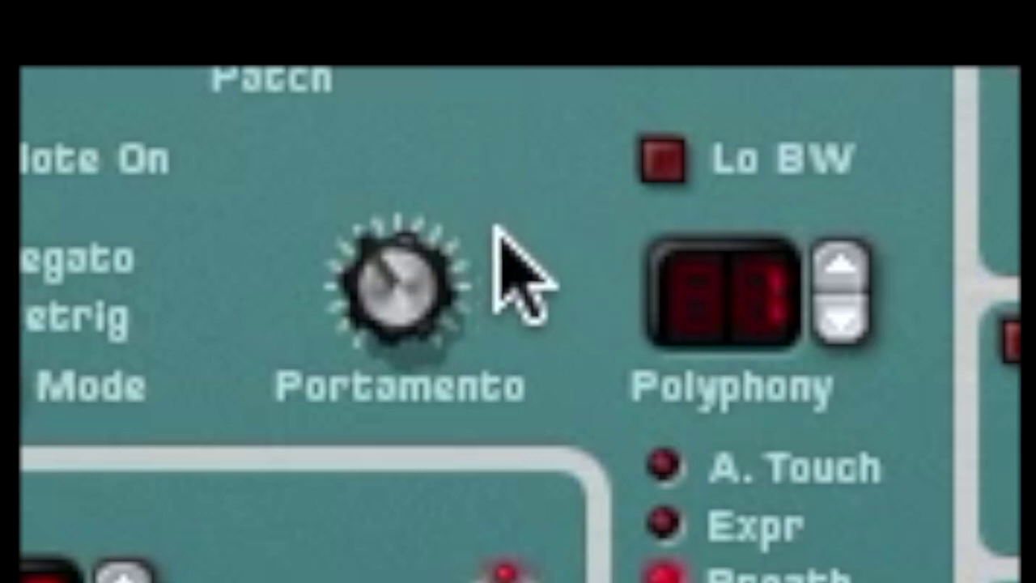
pyautogui.moveTo(401, 317); pyautogui.dragTo(437, 0)
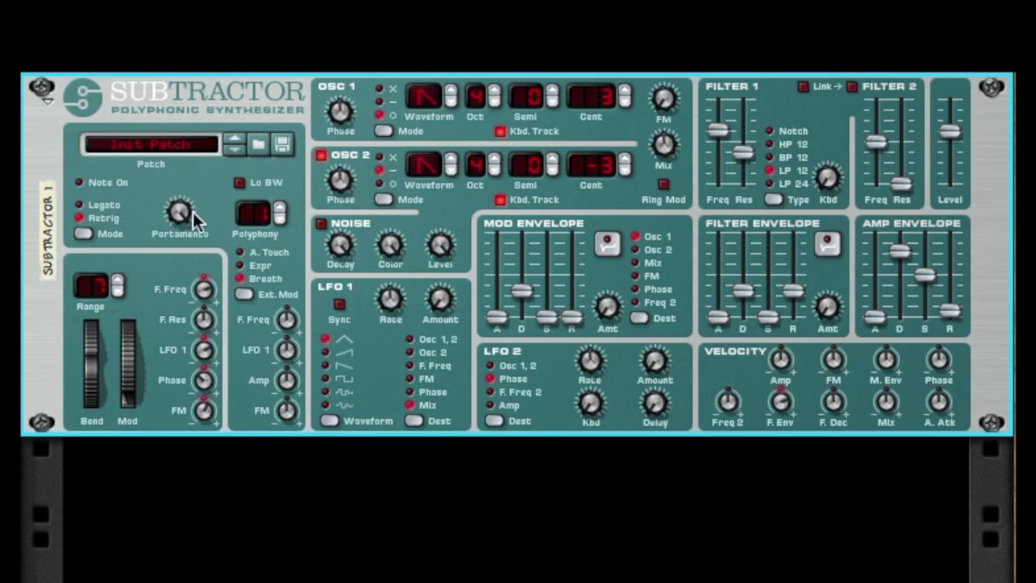
pyautogui.moveTo(180, 211)
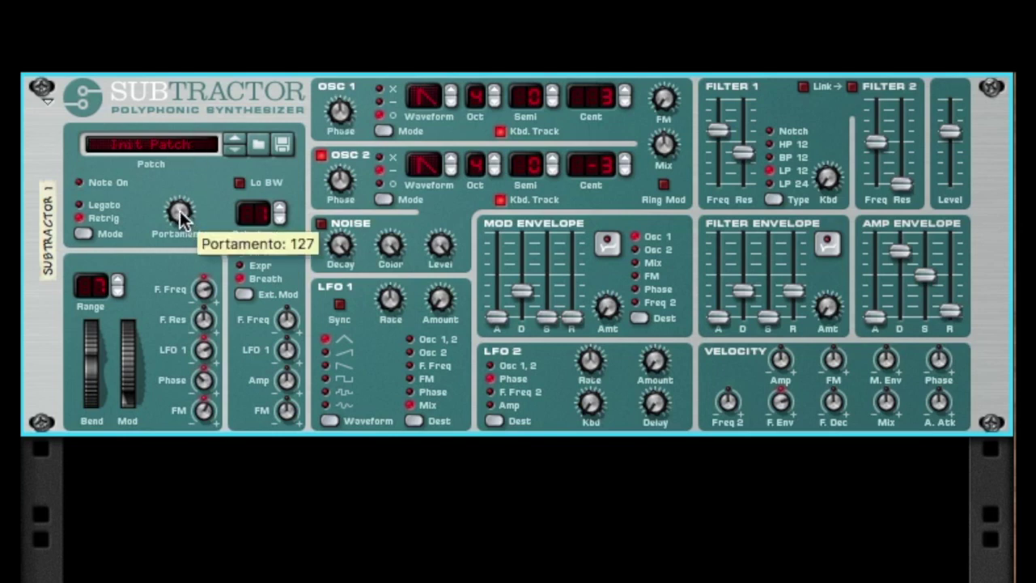
pyautogui.moveTo(181, 212); pyautogui.dragTo(234, 278)
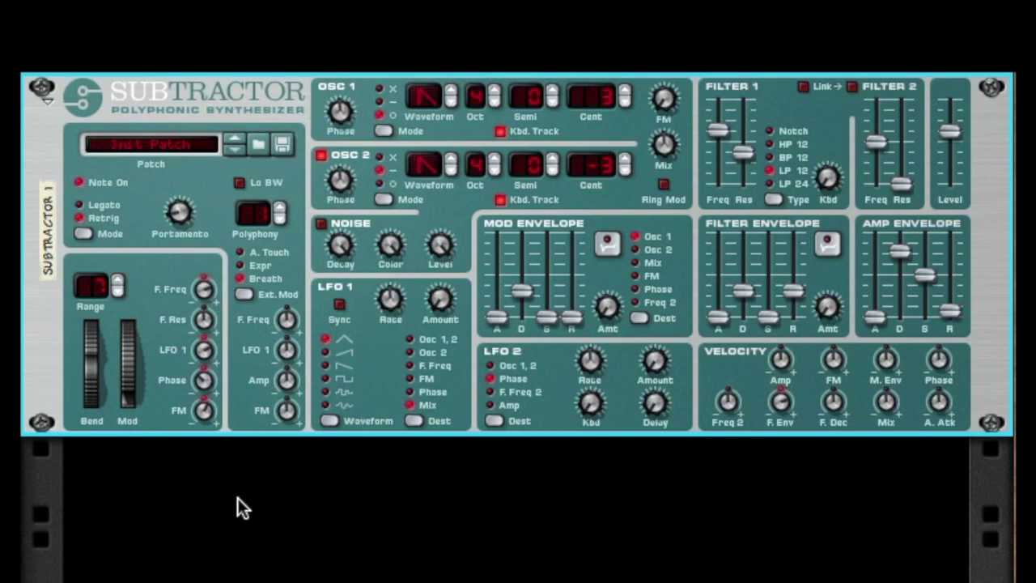
# - Raise the amp envelope's release to about the middle of its range and set Polyphony to 99
pyautogui.click(953, 270)
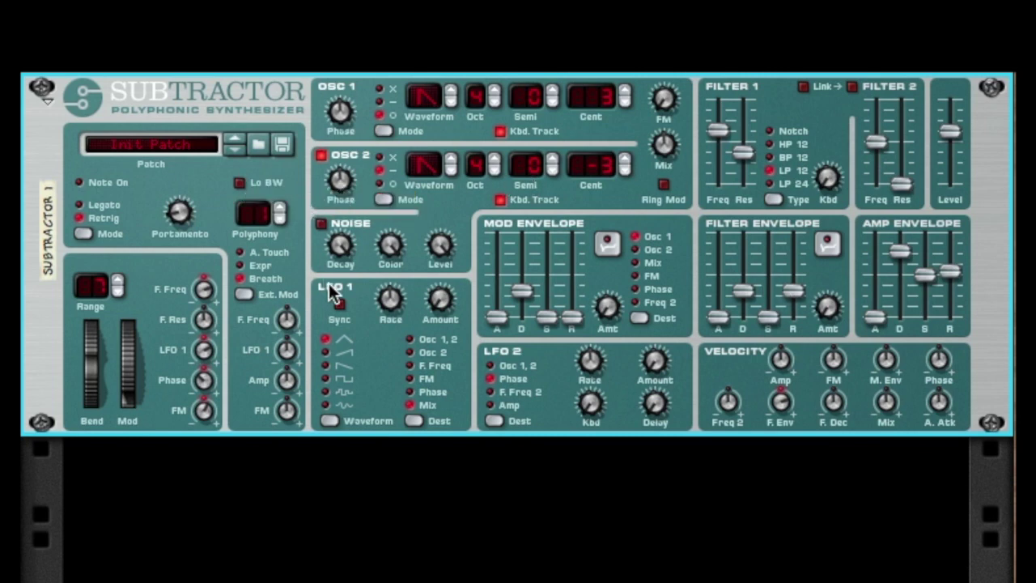
pyautogui.click(278, 209)
pyautogui.click(278, 207)
pyautogui.click(278, 207)
pyautogui.click(278, 208)
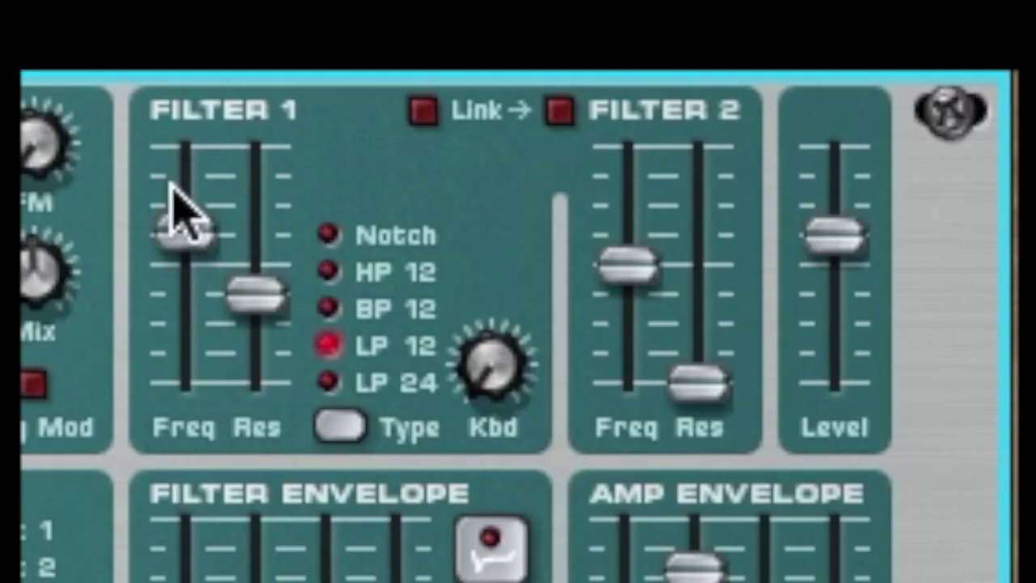
# - Open Filter 1's frequency to its maximum and enable Lo BW
pyautogui.moveTo(716, 126); pyautogui.dragTo(718, 101)
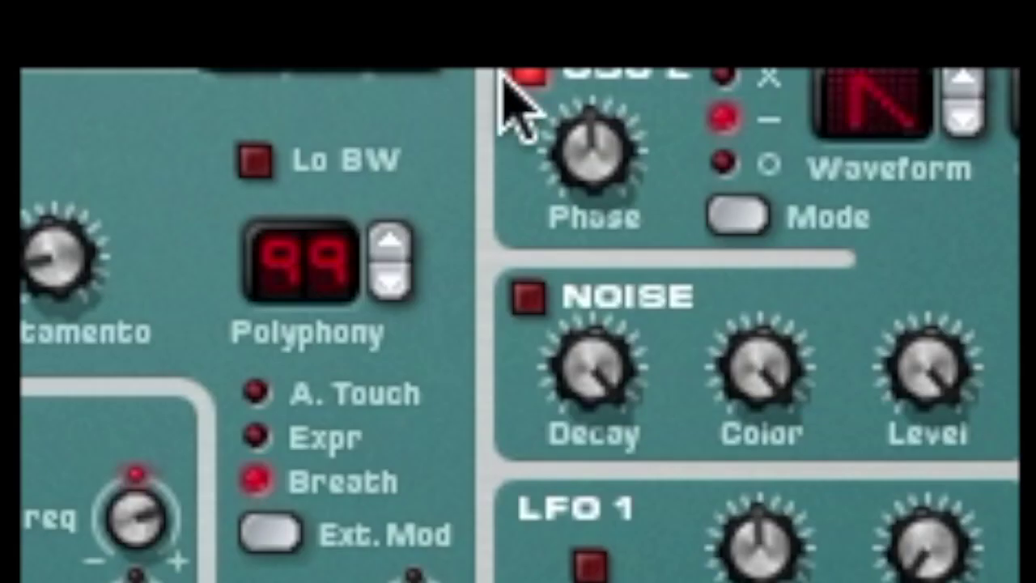
pyautogui.click(259, 161)
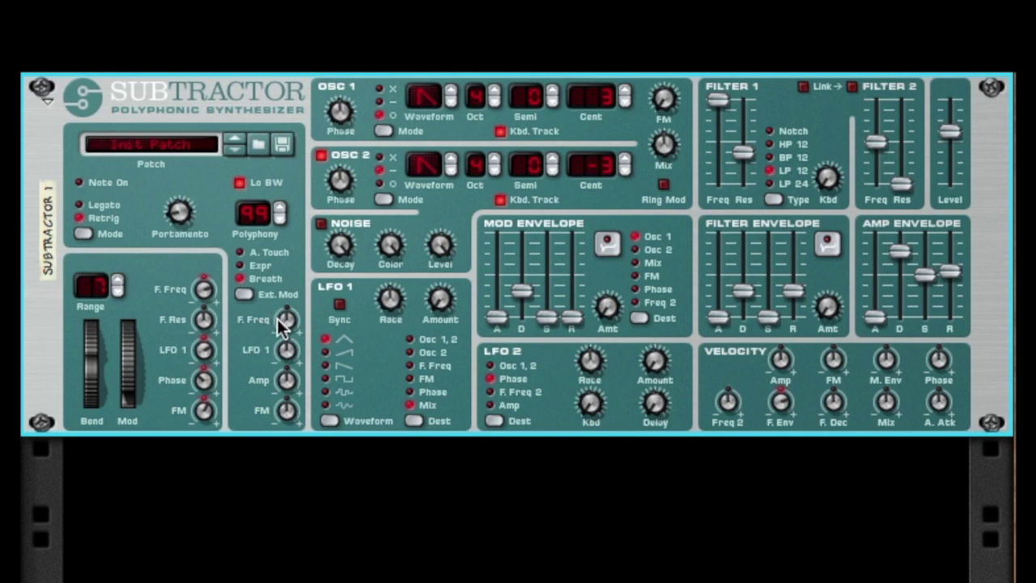
pyautogui.moveTo(279, 321)
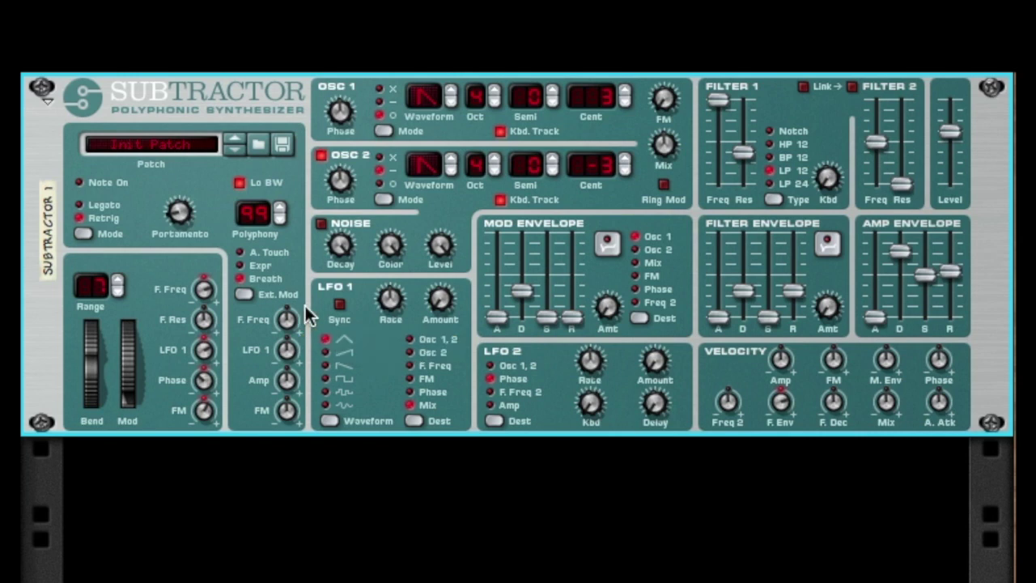
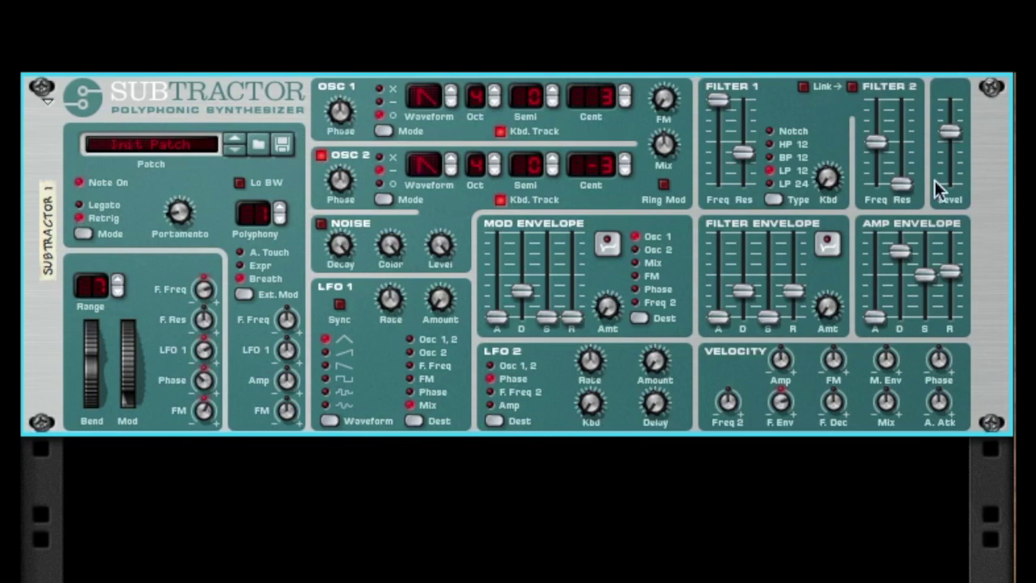
# - Set the filter envelope to attack 44 with a shorter decay, lengthen the amp envelope's attack, and lower Filter 1's frequency slightly
pyautogui.moveTo(717, 316); pyautogui.dragTo(724, 293)
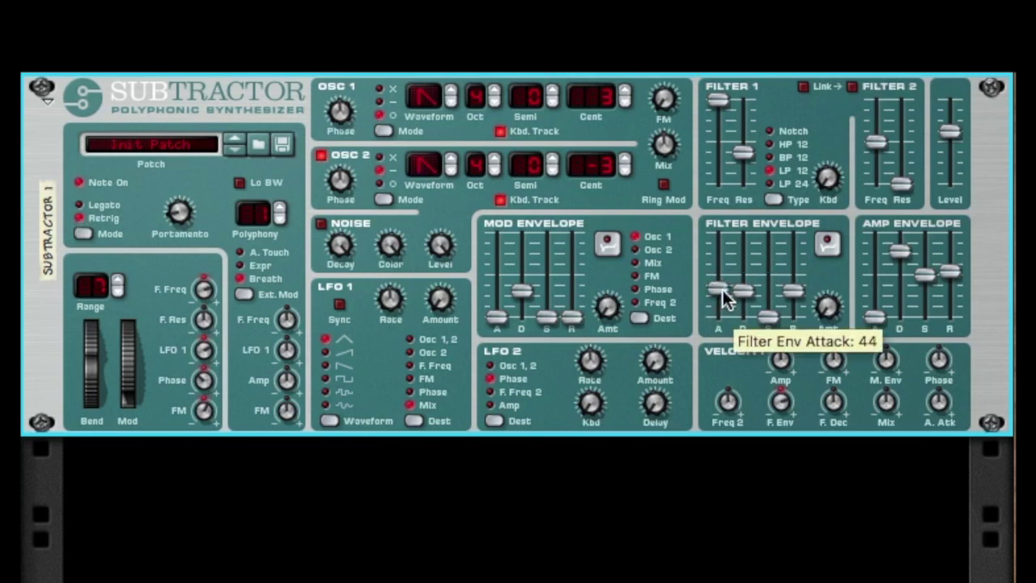
pyautogui.moveTo(875, 316); pyautogui.dragTo(868, 289)
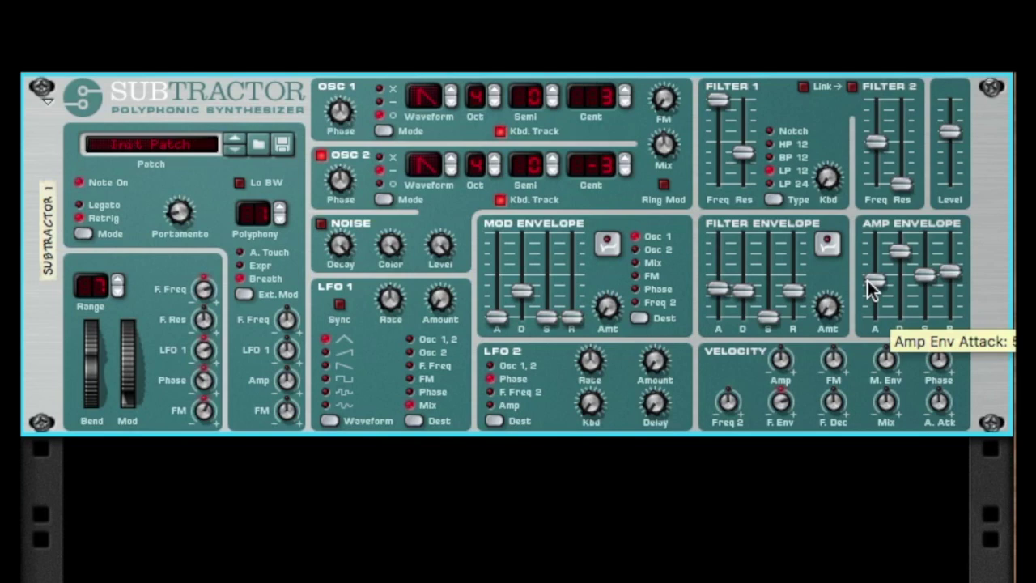
pyautogui.moveTo(743, 288); pyautogui.dragTo(743, 311)
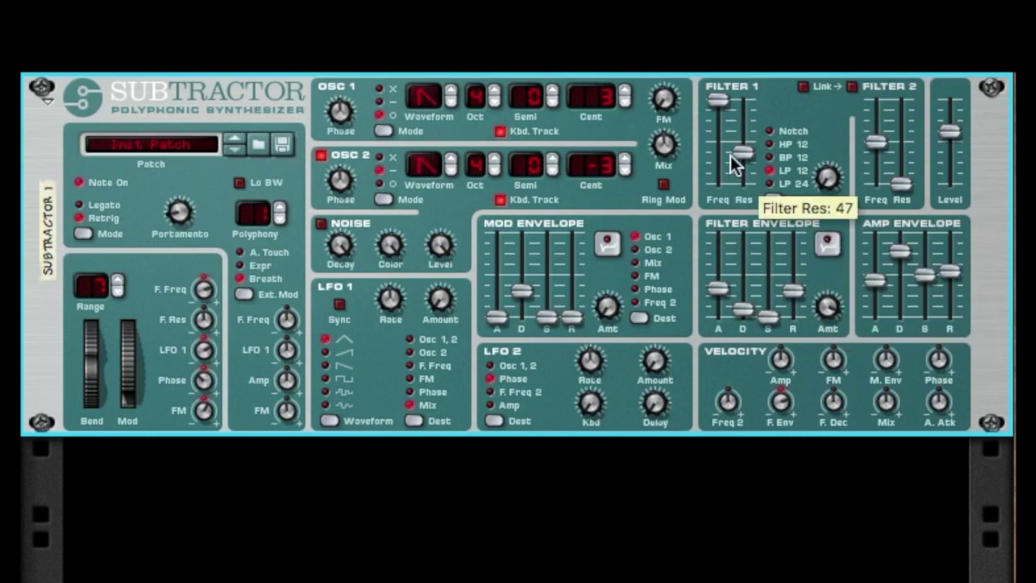
pyautogui.click(707, 126)
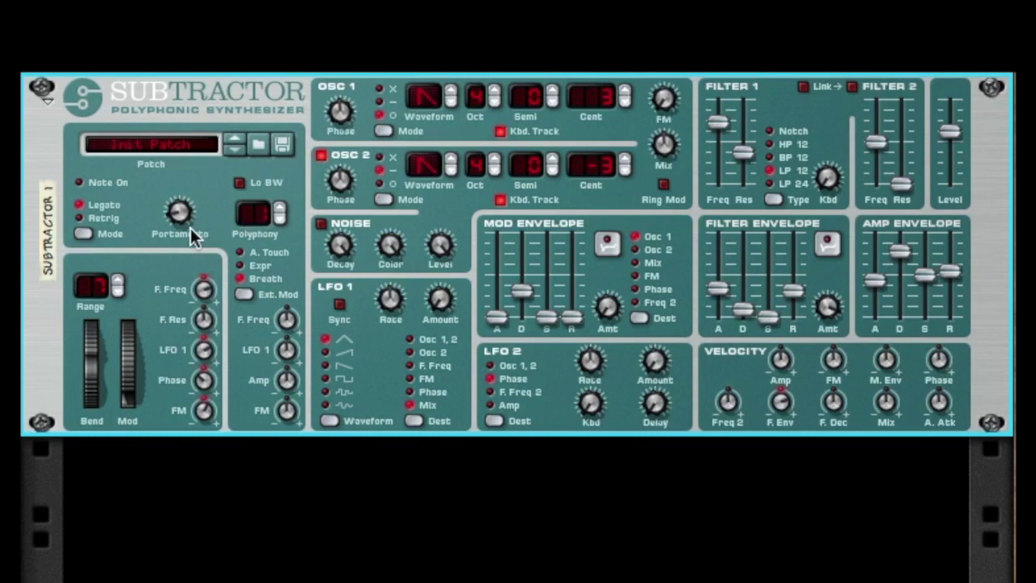
# - Raise Polyphony to 99 and set the pitch bend Range to 12
pyautogui.click(279, 212)
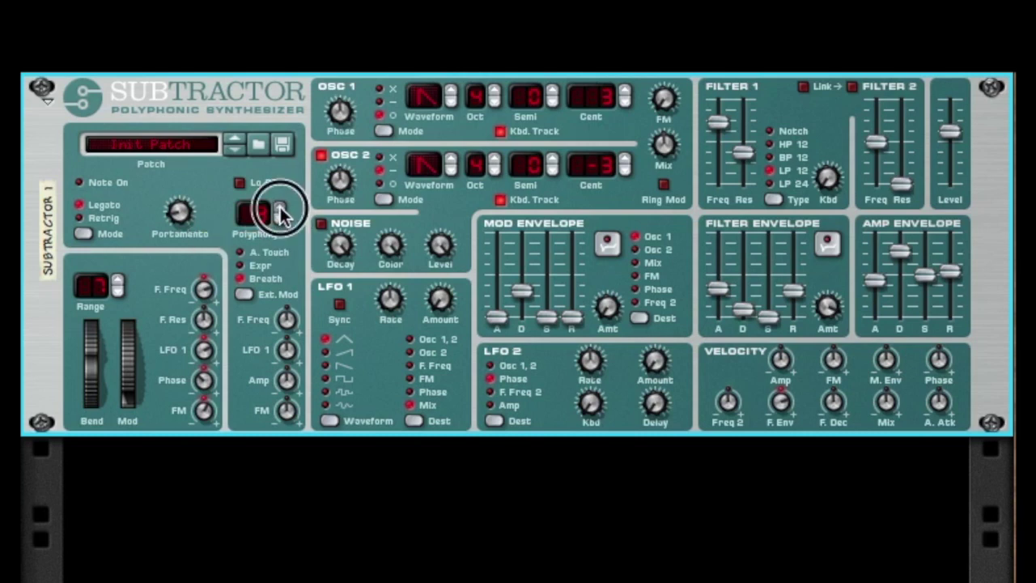
pyautogui.click(280, 212)
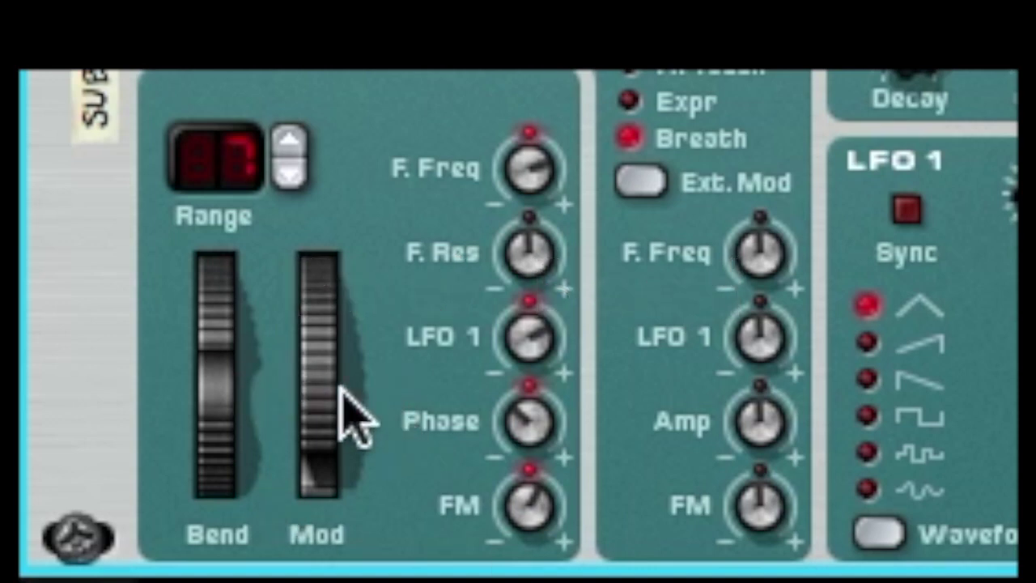
pyautogui.click(280, 136)
pyautogui.click(280, 136)
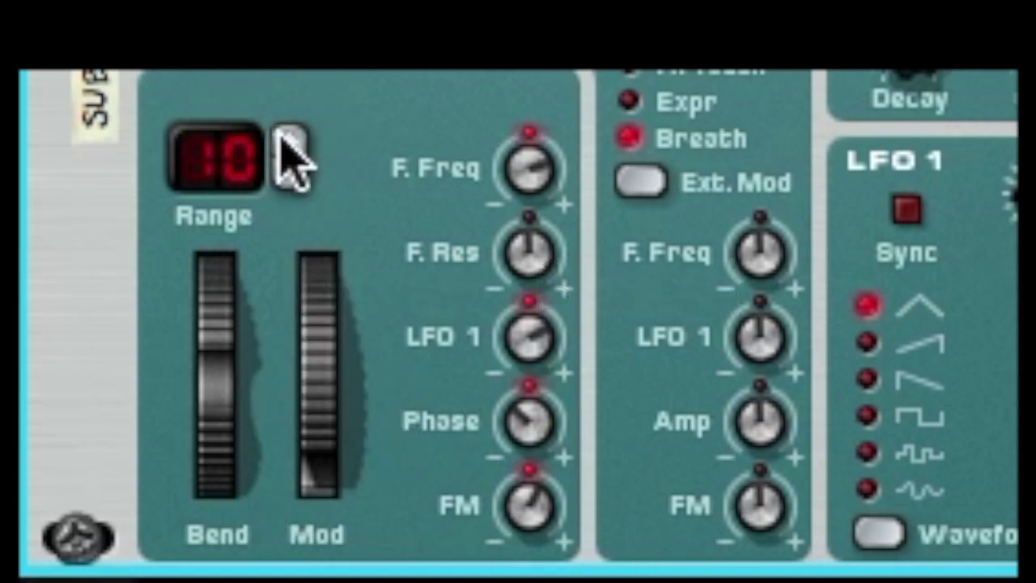
pyautogui.click(281, 137)
pyautogui.click(280, 136)
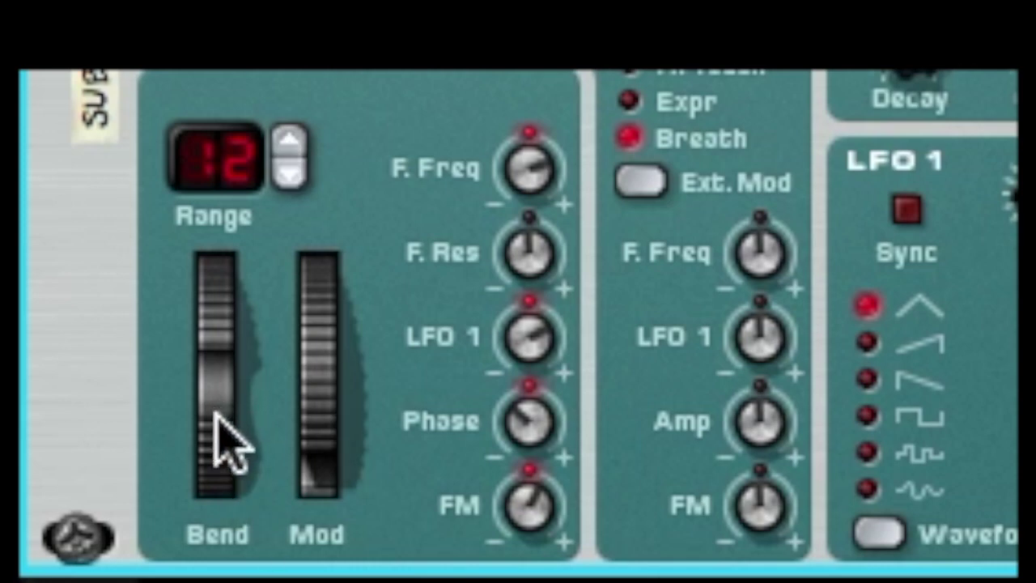
# - Try the pitch bend wheel downward and sweep the modulation wheel to its maximum and back to zero
pyautogui.moveTo(228, 433); pyautogui.dragTo(214, 582)
pyautogui.click(211, 463)
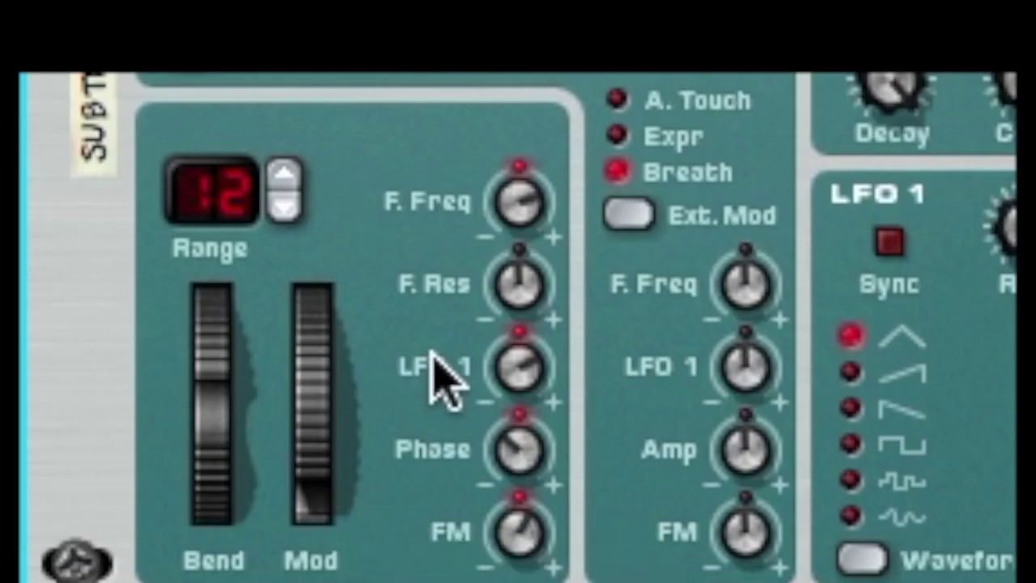
pyautogui.moveTo(324, 440); pyautogui.dragTo(302, 144)
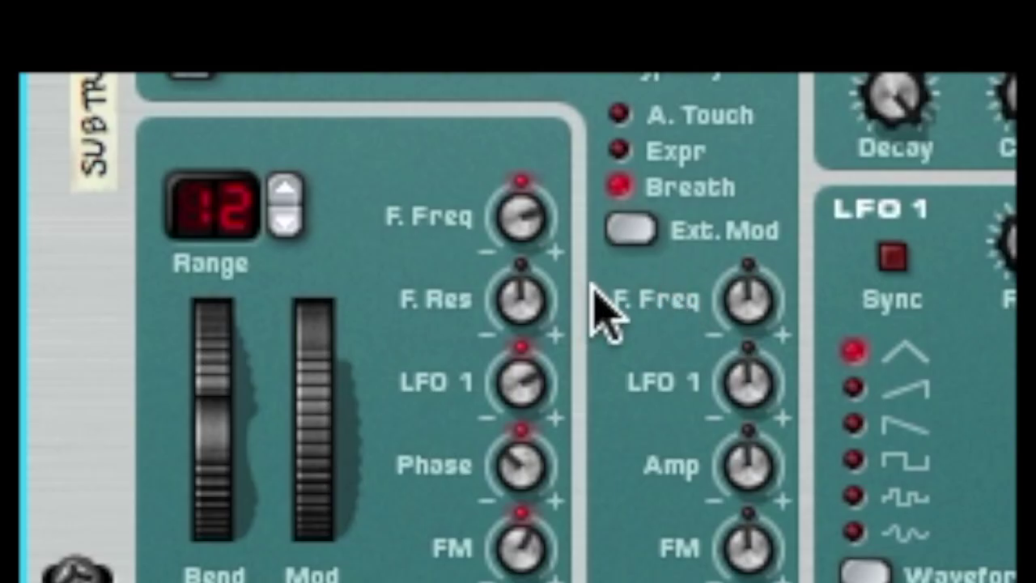
pyautogui.moveTo(319, 374); pyautogui.dragTo(335, 582)
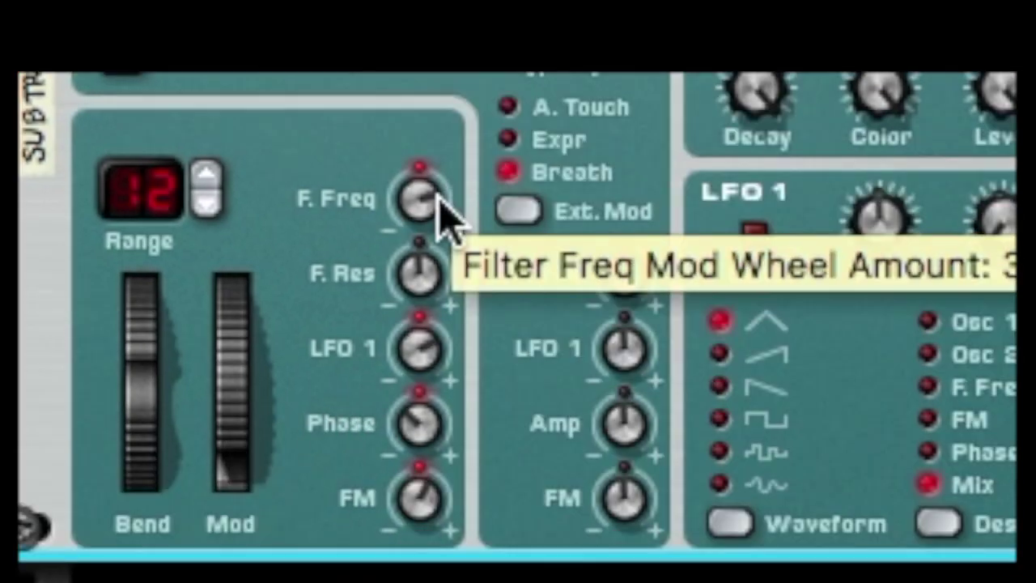
# - Try a negative filter frequency amount for the modulation wheel, sweeping the wheel up and back to zero
pyautogui.click(540, 222)
pyautogui.moveTo(444, 219); pyautogui.dragTo(446, 379)
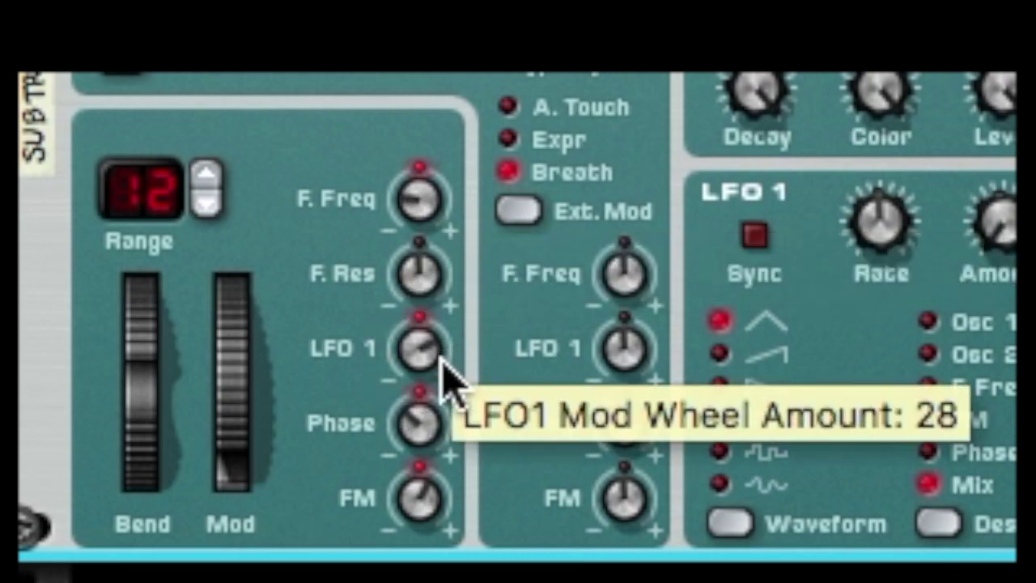
pyautogui.moveTo(248, 462); pyautogui.dragTo(246, 266)
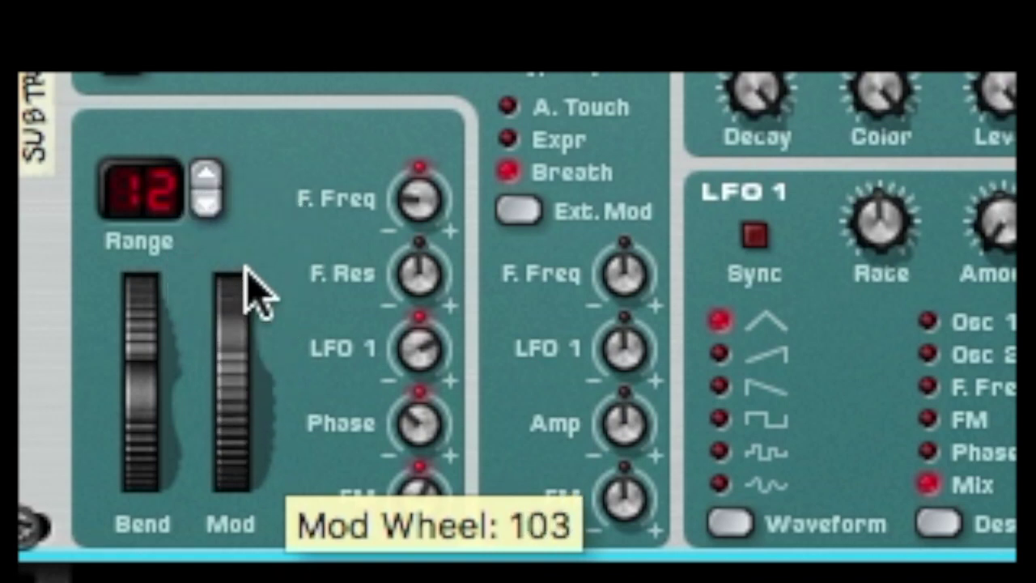
pyautogui.moveTo(228, 362); pyautogui.dragTo(275, 576)
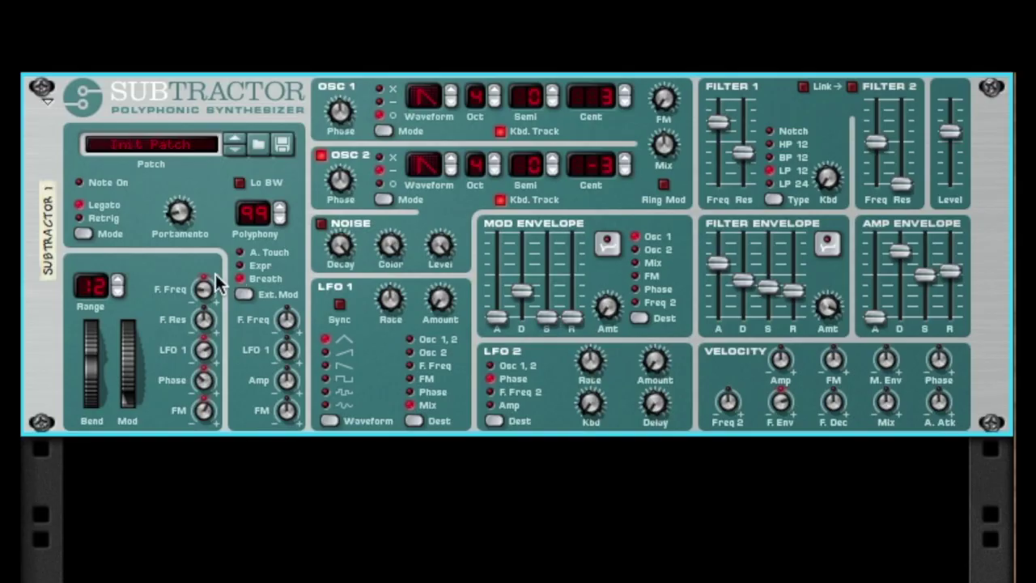
# - Set a strong positive filter frequency amount for the modulation wheel and raise the wheel to its maximum
pyautogui.moveTo(207, 290); pyautogui.dragTo(209, 249)
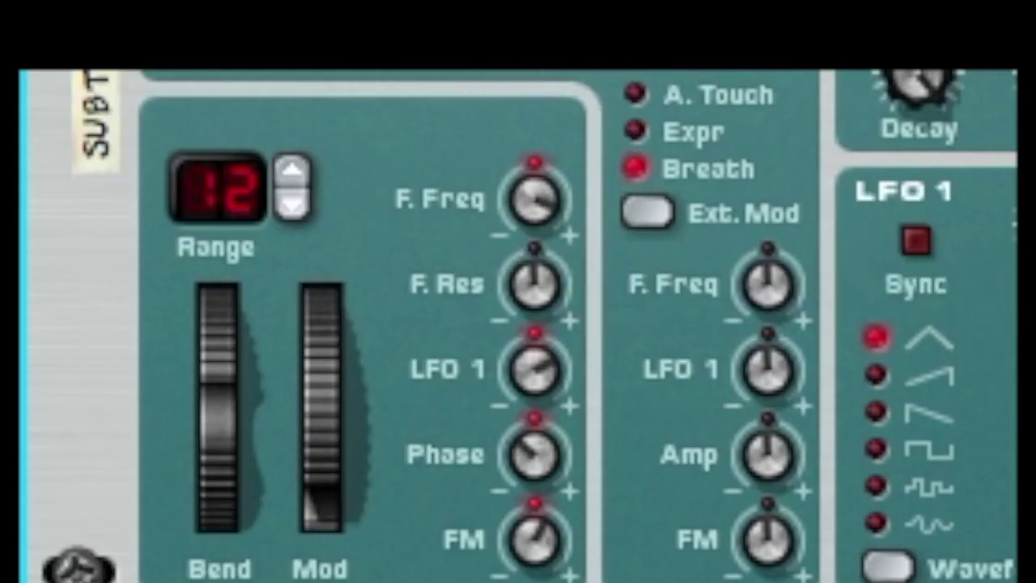
pyautogui.moveTo(322, 494); pyautogui.dragTo(396, 73)
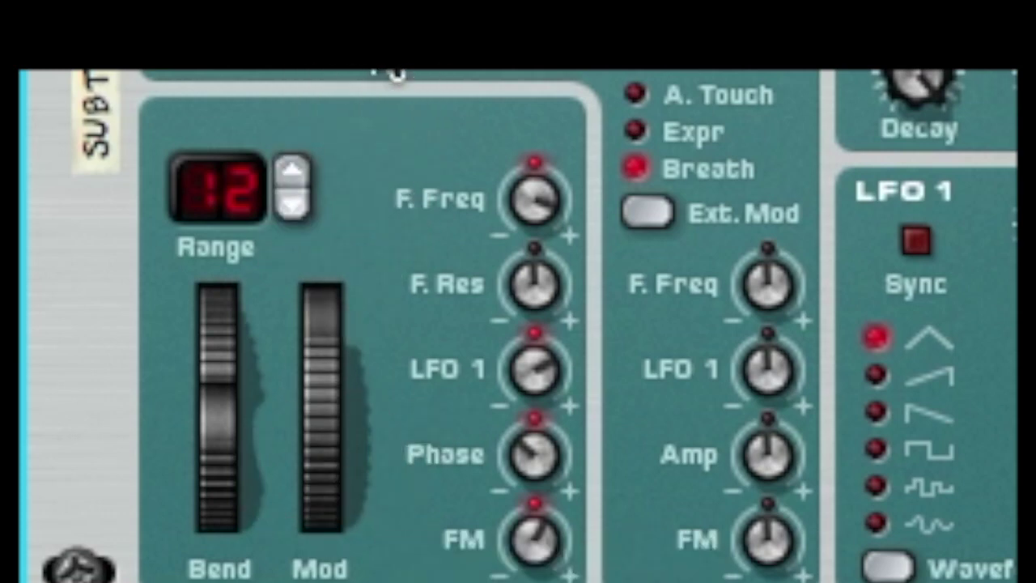
# - Set a strong negative filter frequency amount for the modulation wheel and lower the wheel to zero
pyautogui.moveTo(534, 203); pyautogui.dragTo(559, 413)
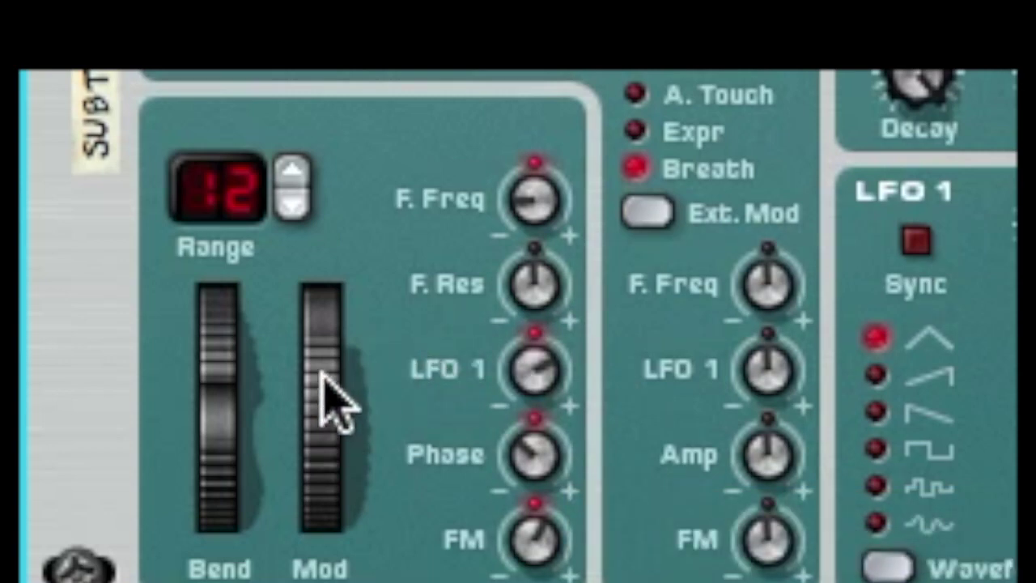
pyautogui.moveTo(332, 396); pyautogui.dragTo(334, 571)
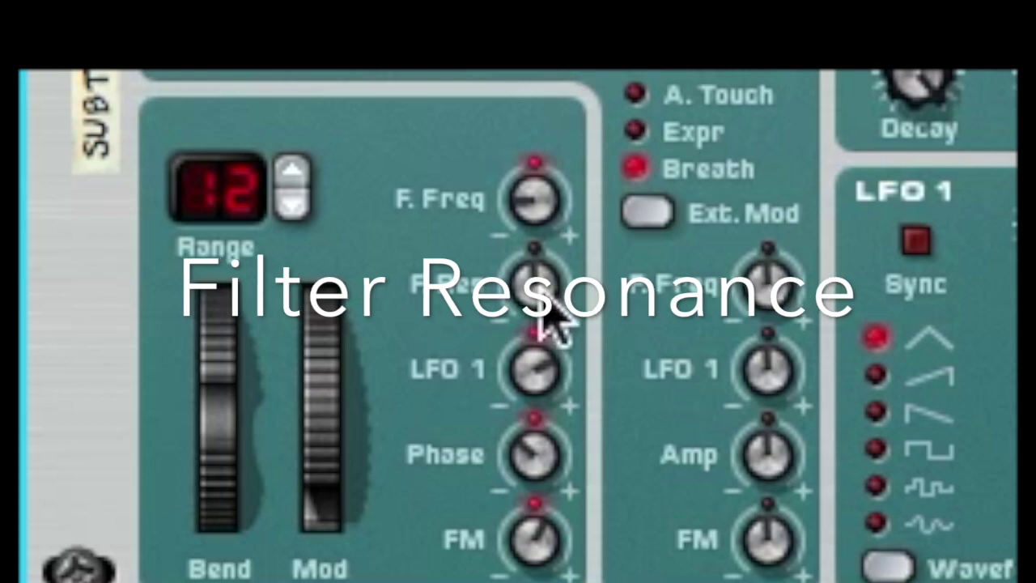
# - Set a strong positive filter resonance amount for the modulation wheel, raise the wheel, and increase Filter 1's resonance
pyautogui.moveTo(542, 298); pyautogui.dragTo(570, 251)
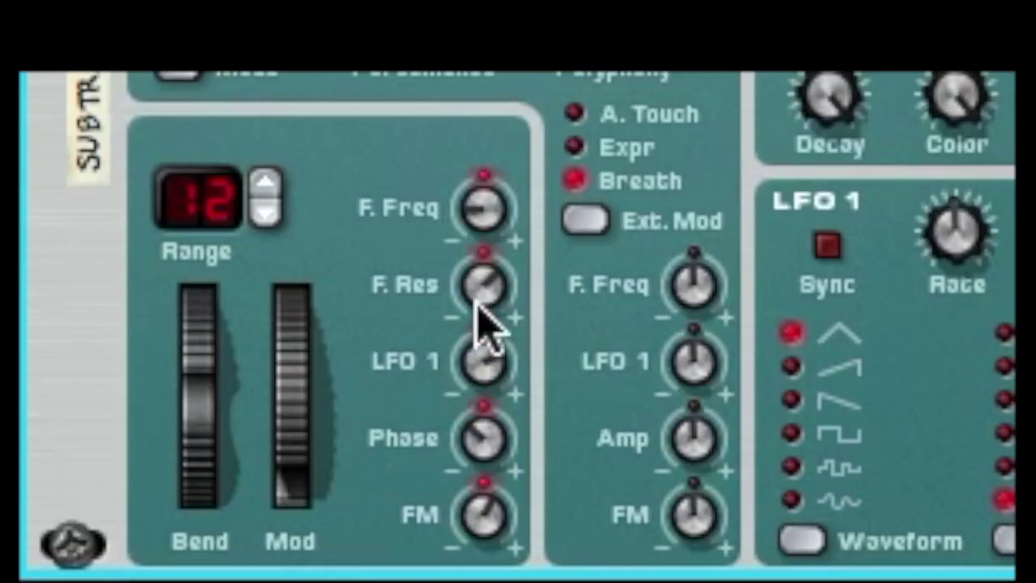
pyautogui.moveTo(478, 298); pyautogui.dragTo(493, 251)
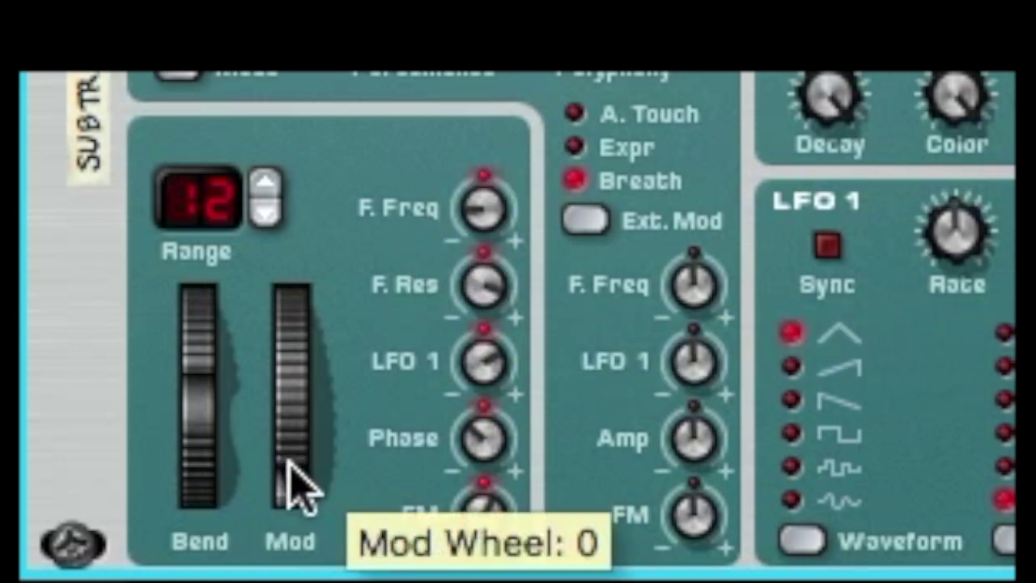
pyautogui.moveTo(289, 466); pyautogui.dragTo(296, 357)
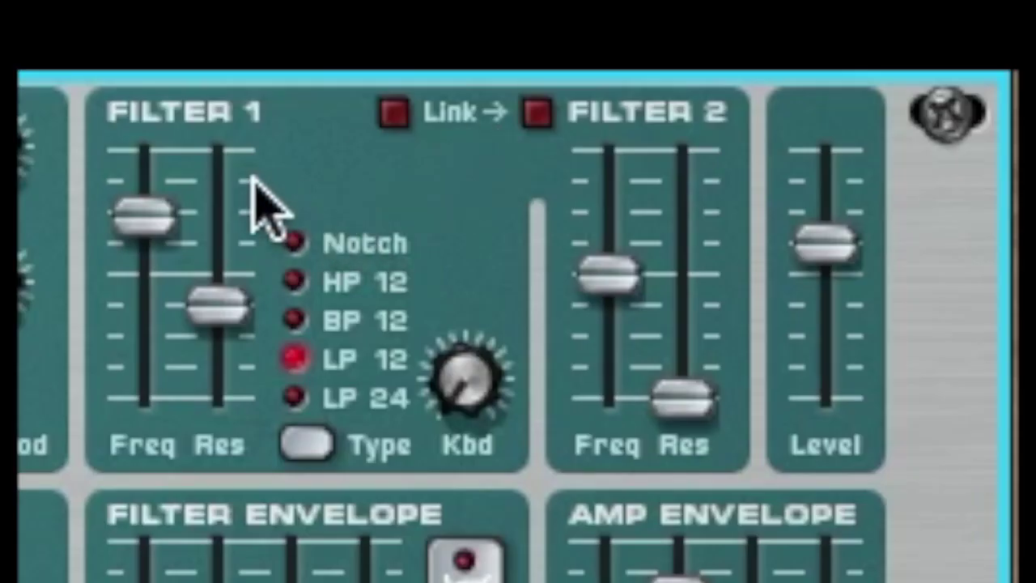
pyautogui.moveTo(217, 301); pyautogui.dragTo(227, 185)
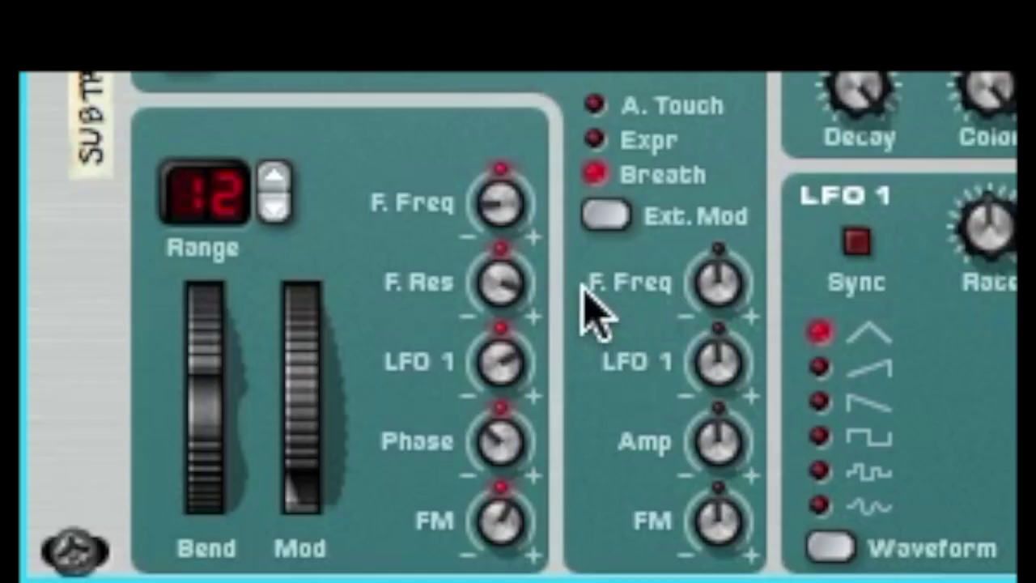
# - Try a strong negative filter resonance amount with the modulation wheel raised to maximum, and return the amount to positive
pyautogui.moveTo(500, 285); pyautogui.dragTo(531, 482)
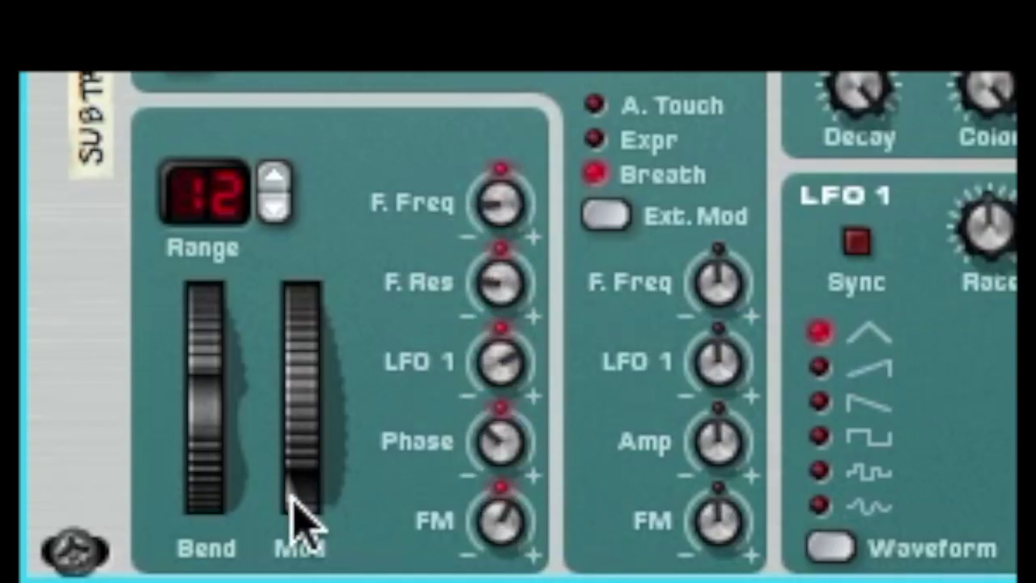
pyautogui.moveTo(292, 497); pyautogui.dragTo(303, 334)
pyautogui.moveTo(306, 311); pyautogui.dragTo(319, 266)
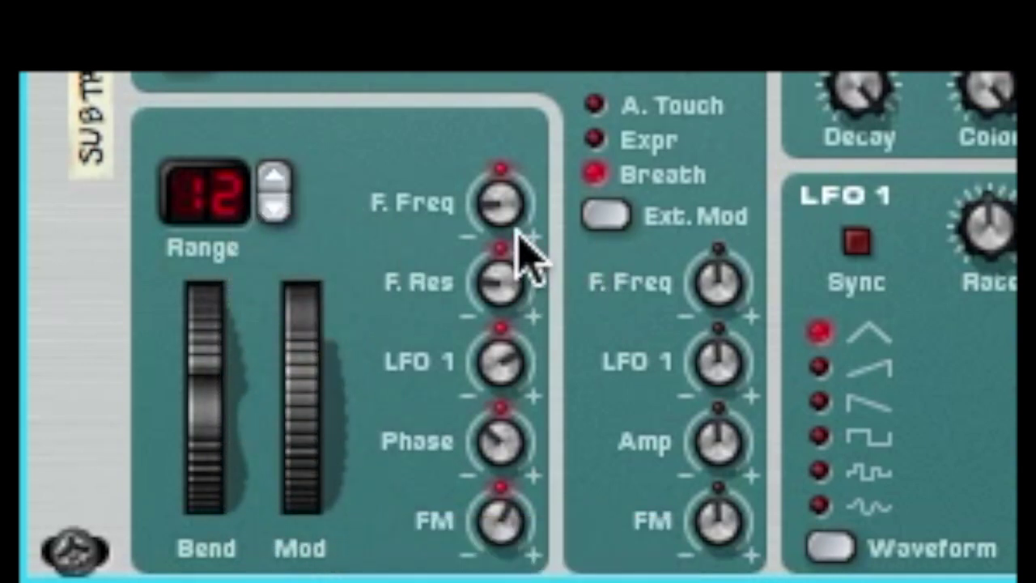
pyautogui.moveTo(513, 278); pyautogui.dragTo(544, 106)
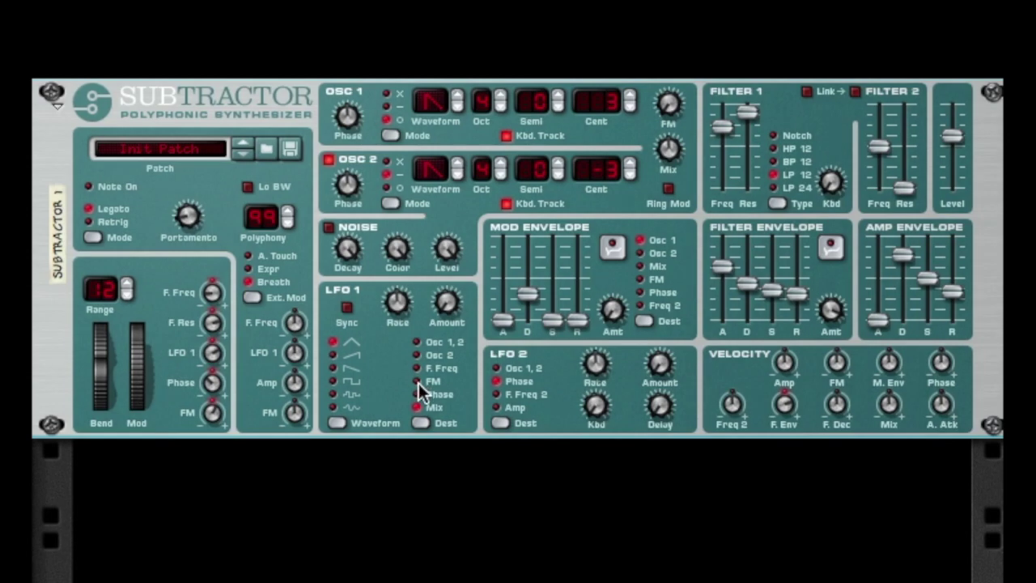
# - Route LFO 1 to FM and adjust its rate and amount while trying the modulation wheel from zero up to maximum
pyautogui.click(418, 385)
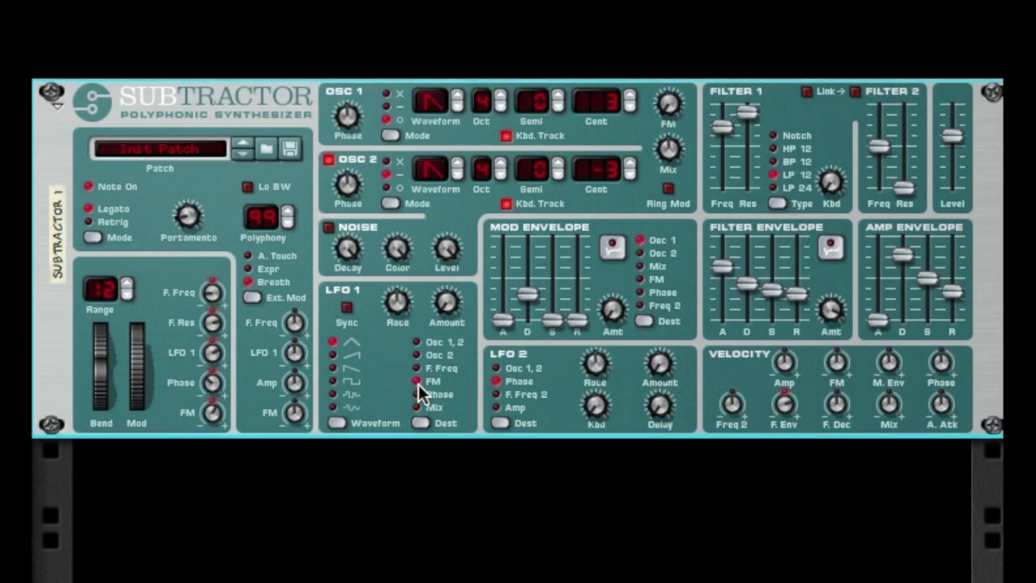
pyautogui.moveTo(139, 365); pyautogui.dragTo(151, 434)
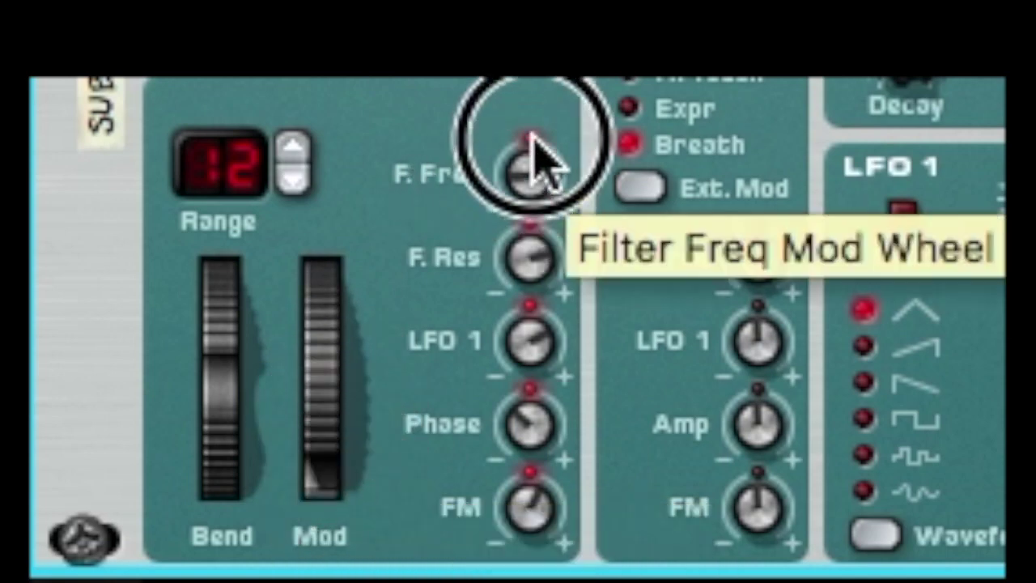
pyautogui.moveTo(539, 158); pyautogui.dragTo(548, 127)
pyautogui.moveTo(332, 379); pyautogui.dragTo(348, 185)
pyautogui.moveTo(400, 311); pyautogui.dragTo(402, 322)
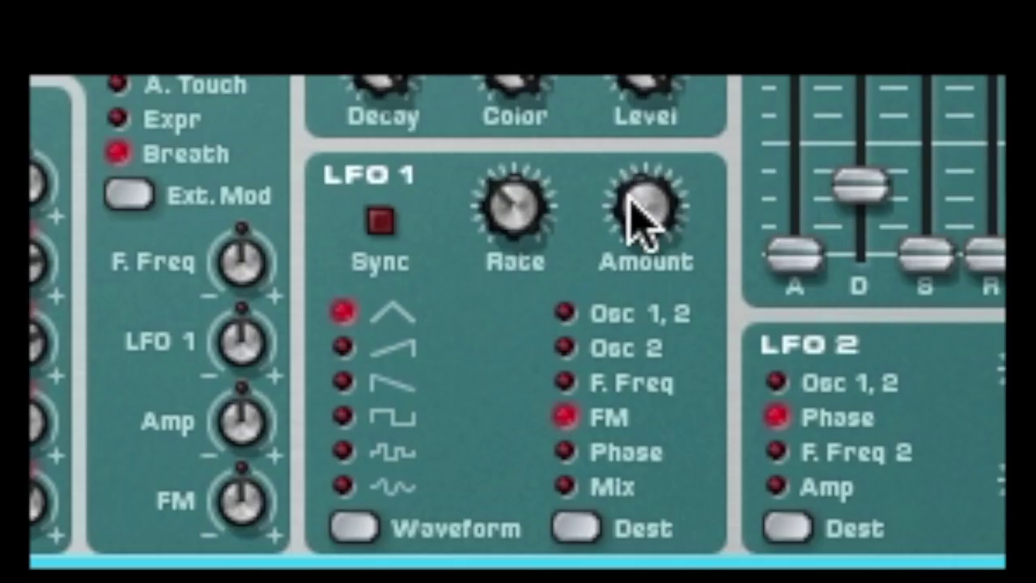
pyautogui.moveTo(629, 198); pyautogui.dragTo(630, 156)
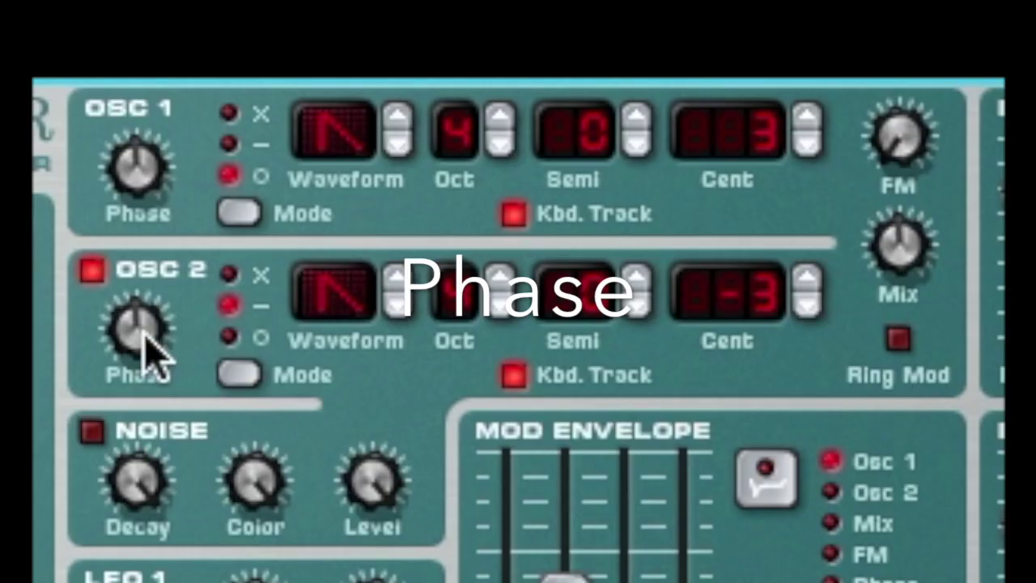
# - Adjust the phase of both oscillators, set a positive phase amount for the modulation wheel, and return the wheel to zero
pyautogui.moveTo(352, 194); pyautogui.dragTo(357, 158)
pyautogui.moveTo(348, 118); pyautogui.dragTo(369, 91)
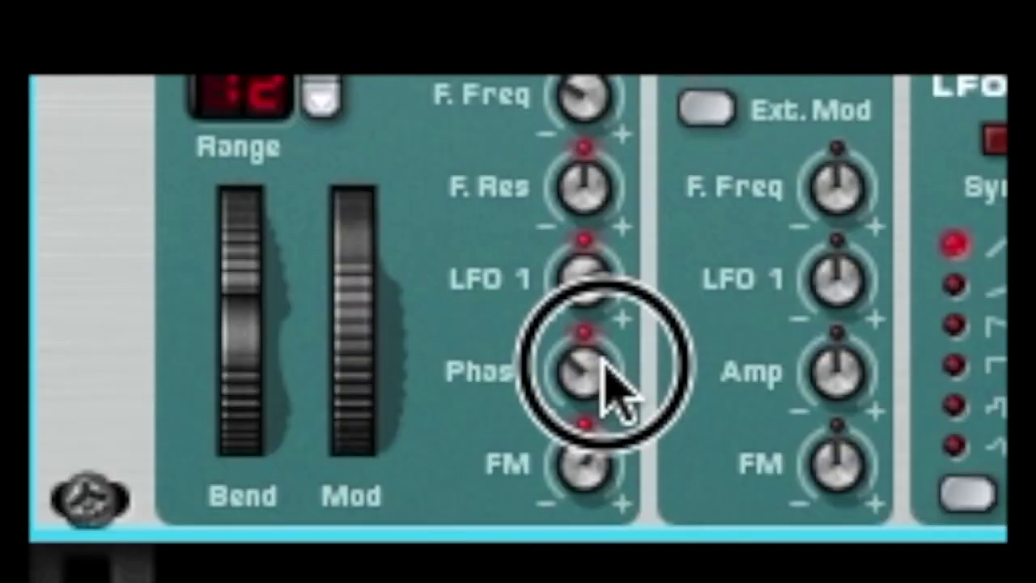
pyautogui.moveTo(636, 275); pyautogui.dragTo(641, 203)
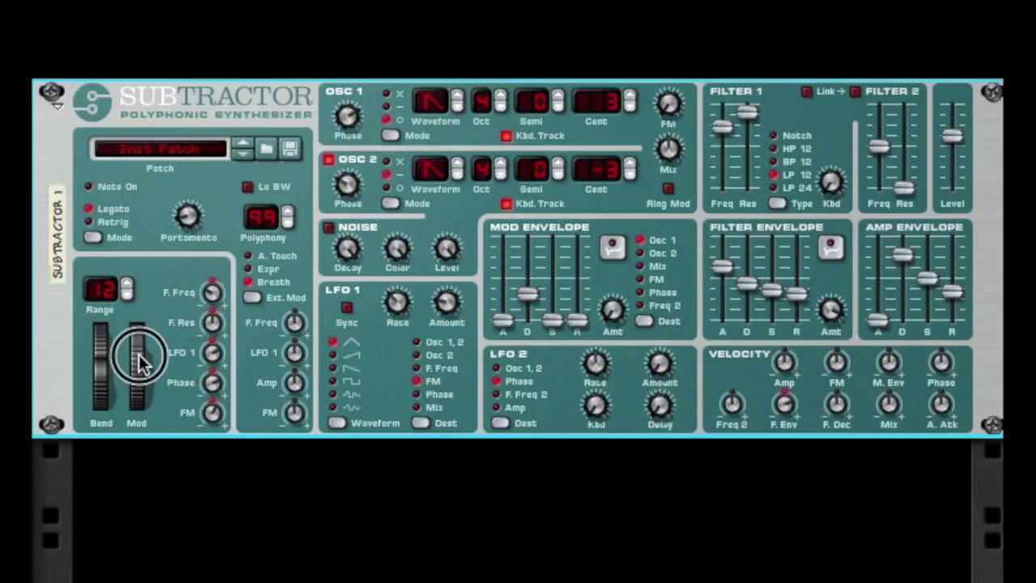
pyautogui.moveTo(137, 365); pyautogui.dragTo(155, 441)
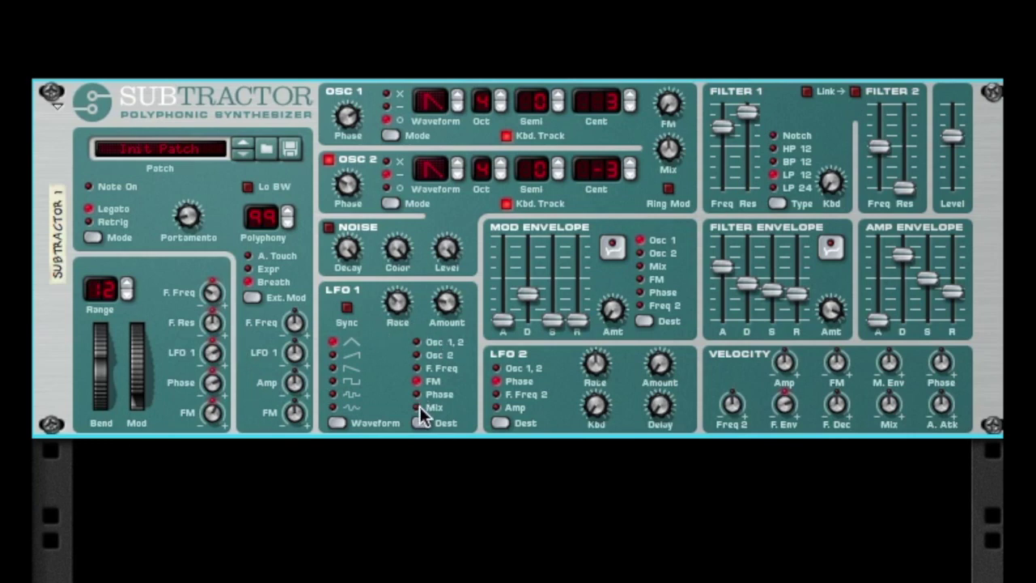
# - Increase the positive FM amount for the modulation wheel and raise the wheel to try the effect
pyautogui.moveTo(213, 415); pyautogui.dragTo(227, 405)
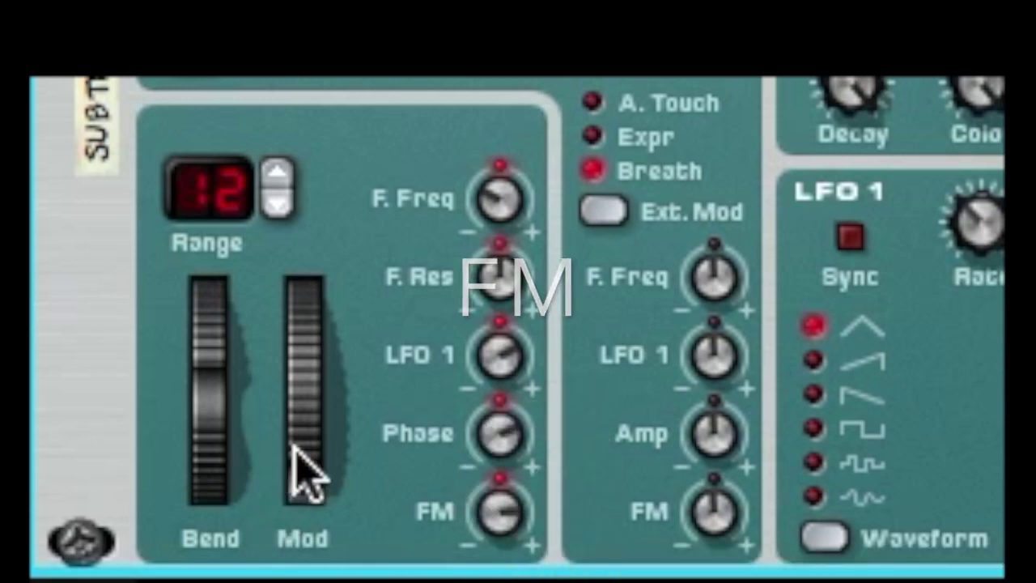
pyautogui.moveTo(313, 370); pyautogui.dragTo(351, 243)
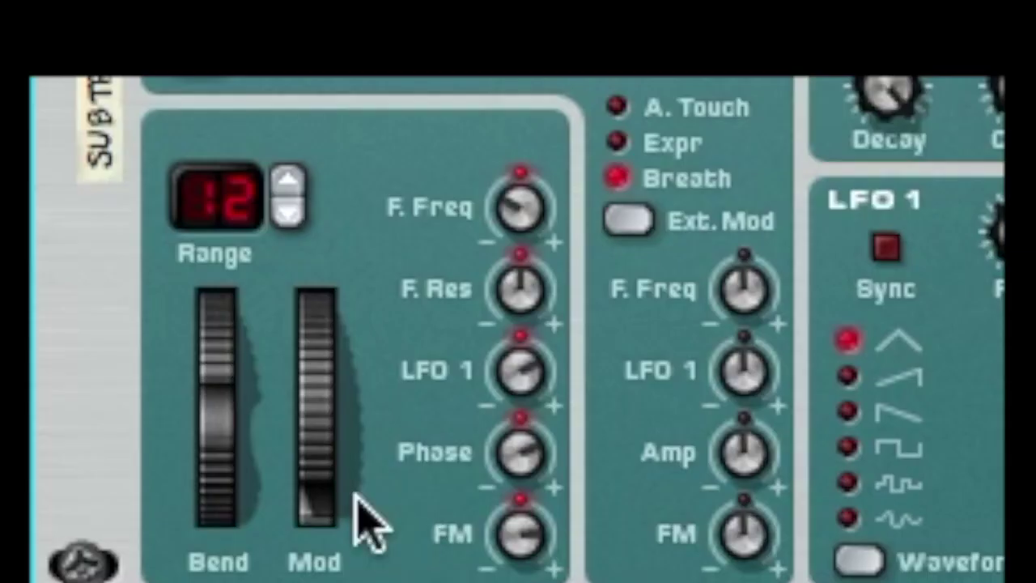
pyautogui.moveTo(330, 484); pyautogui.dragTo(360, 340)
pyautogui.moveTo(524, 306); pyautogui.dragTo(522, 319)
pyautogui.click(520, 212)
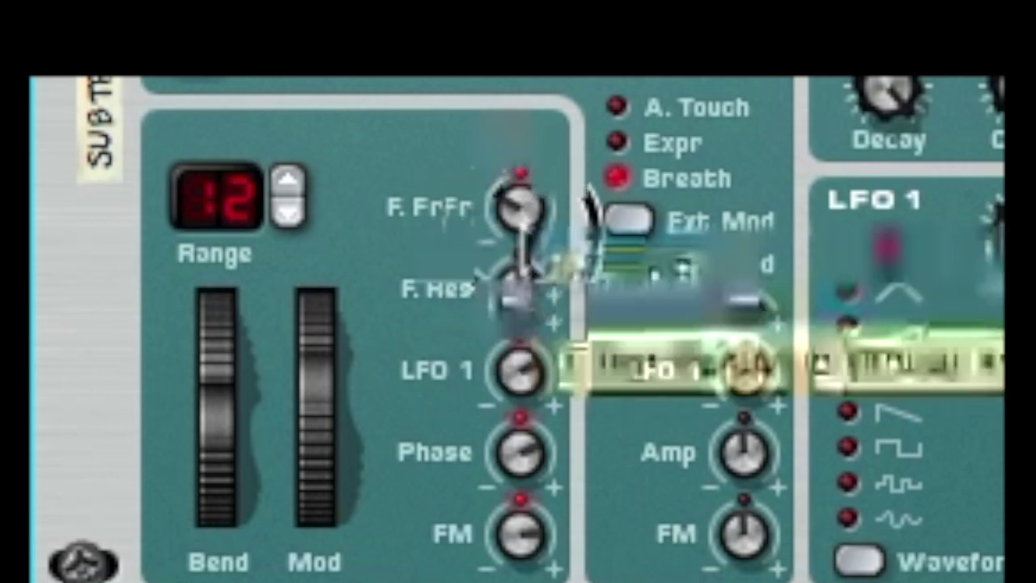
pyautogui.click(523, 369)
pyautogui.click(522, 457)
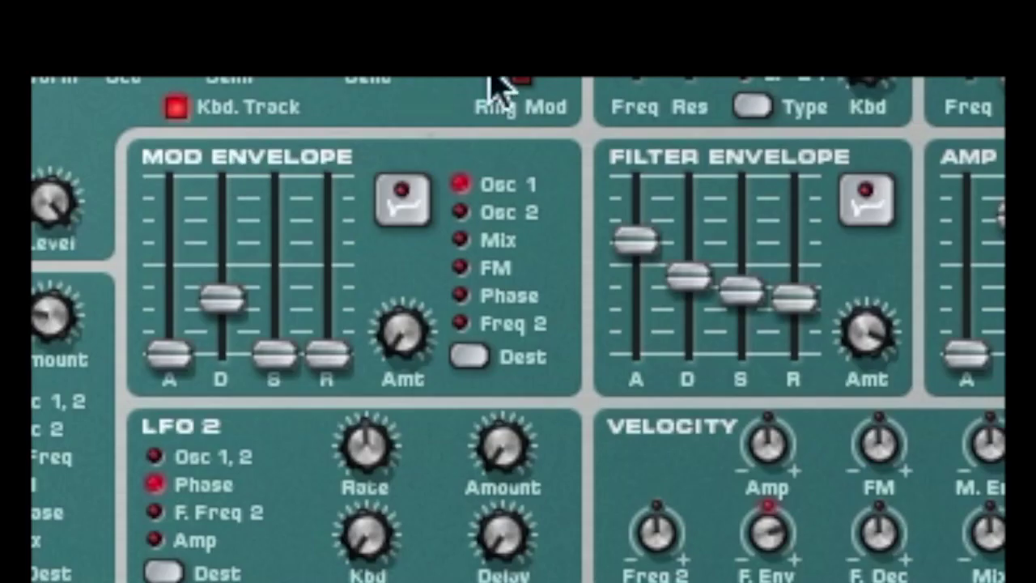
# - Invert the mod and filter envelopes, and lower the filter envelope's attack and amount
pyautogui.click(423, 225)
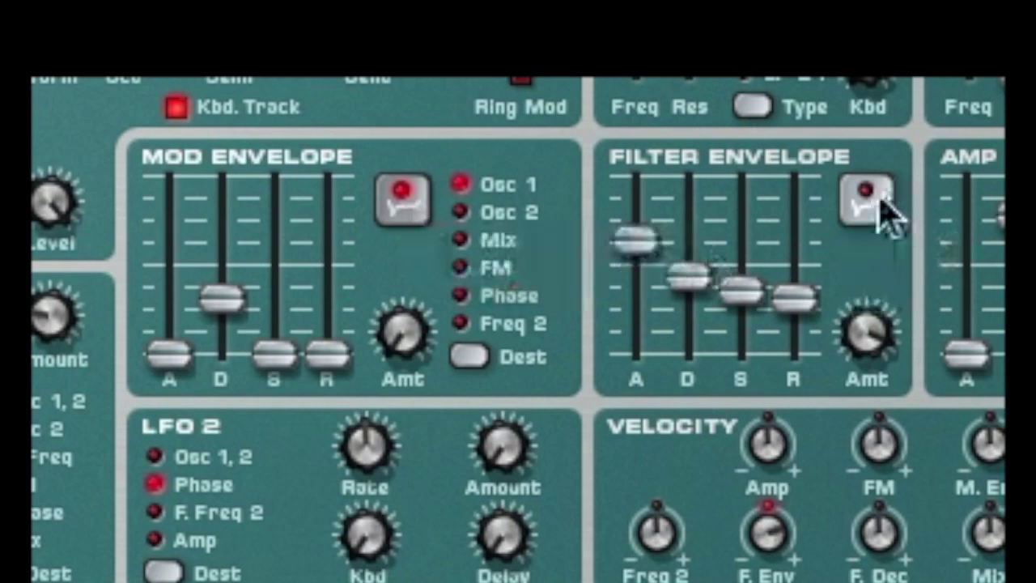
pyautogui.click(874, 210)
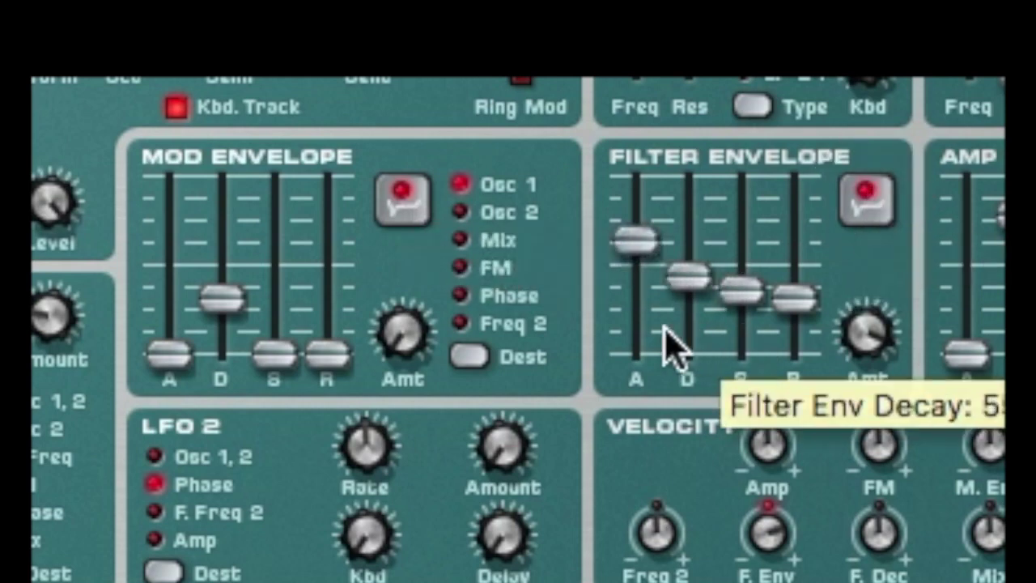
pyautogui.click(637, 325)
pyautogui.click(871, 336)
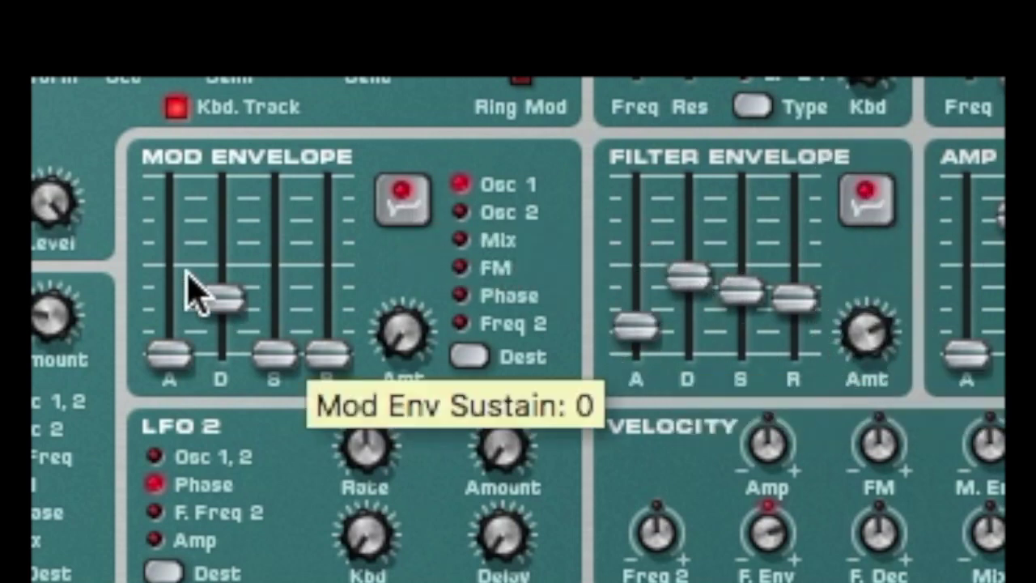
# - Raise the mod envelope's attack, sustain, release and amount, set its decay to 22, and route it to Mix
pyautogui.moveTo(169, 354); pyautogui.dragTo(171, 268)
pyautogui.moveTo(275, 353); pyautogui.dragTo(276, 285)
pyautogui.click(325, 226)
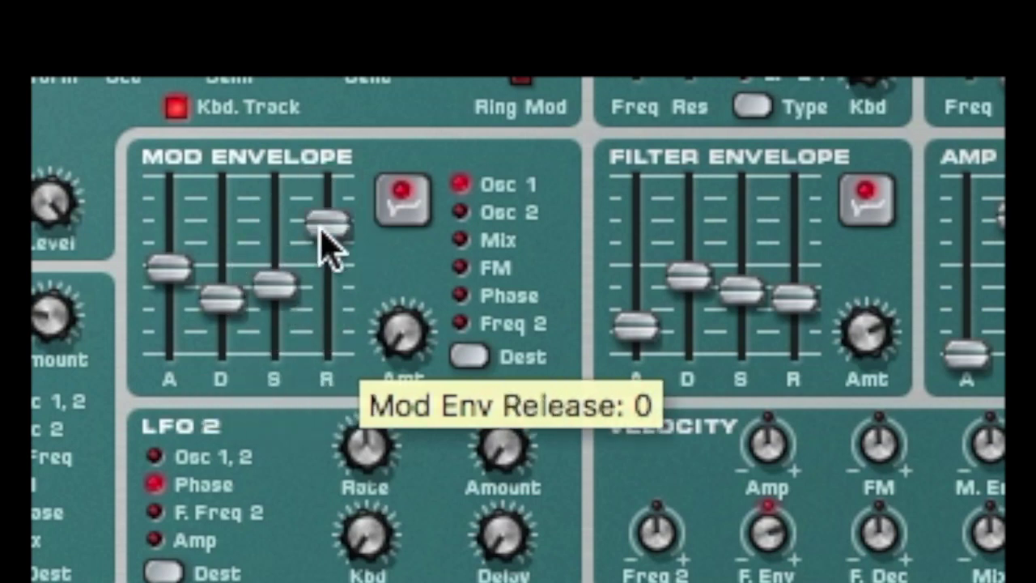
pyautogui.click(227, 328)
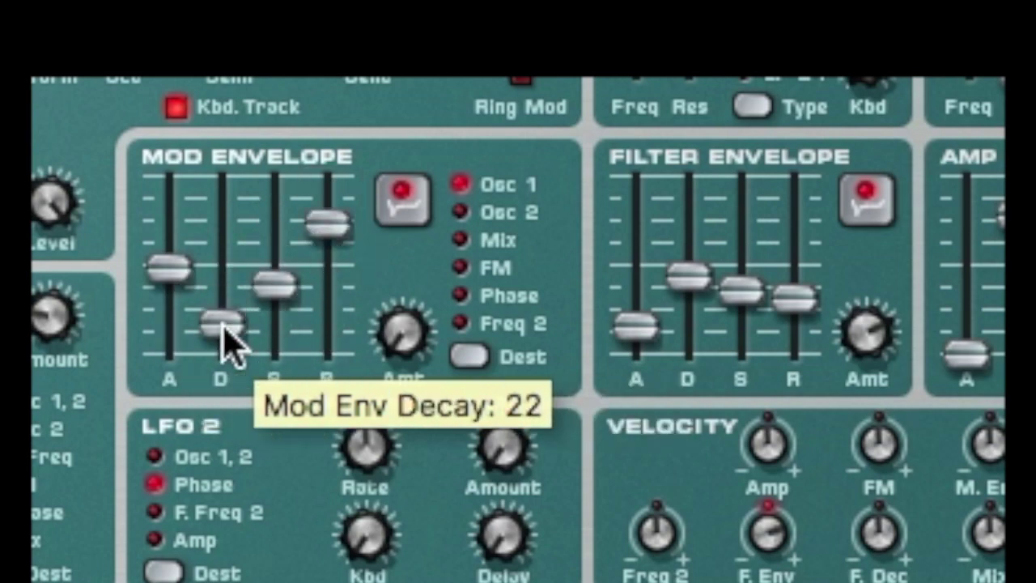
pyautogui.moveTo(402, 339); pyautogui.dragTo(437, 206)
pyautogui.click(460, 240)
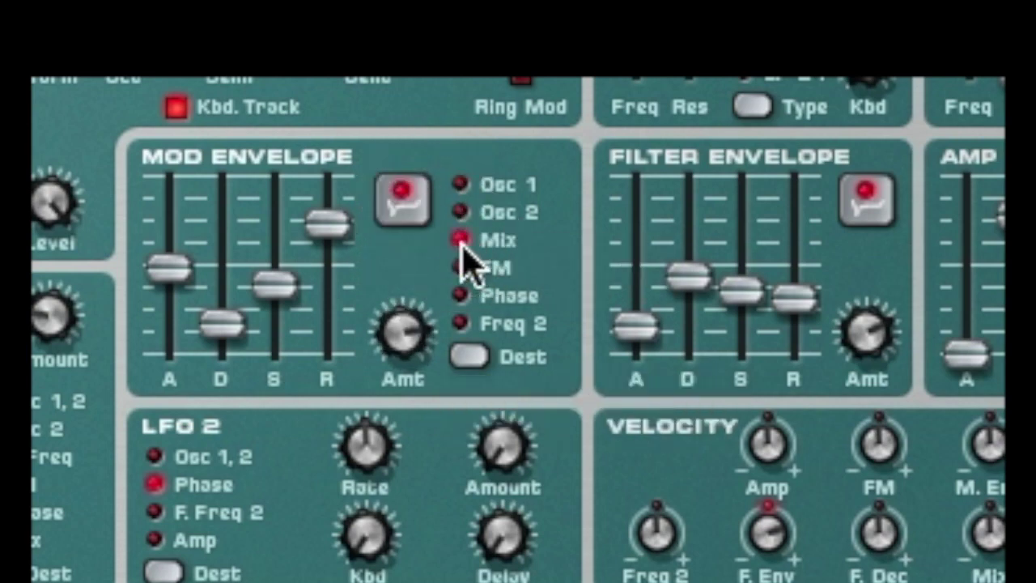